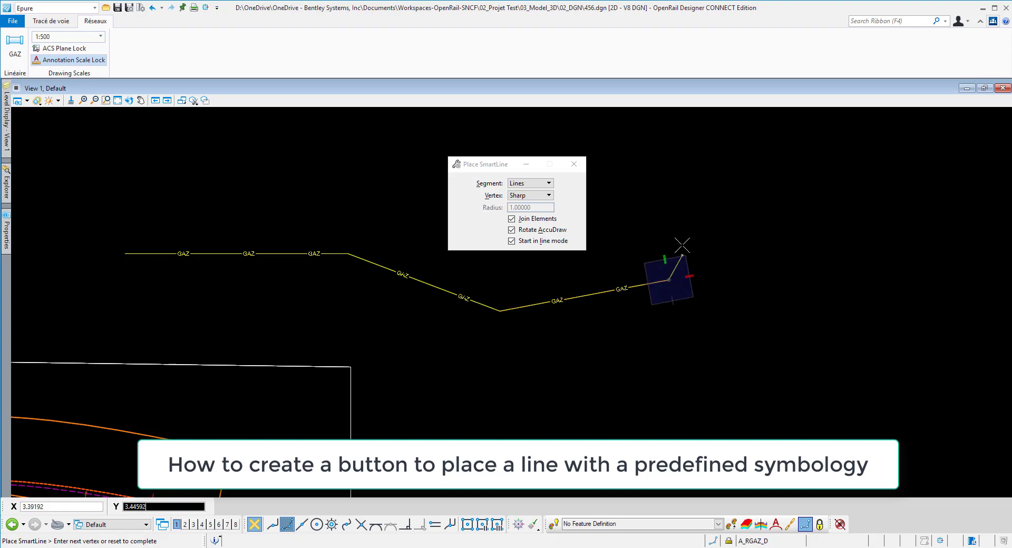
Step: Finish the GAZ line at its last placed vertex and open the recent file SNCF-Line Styles.dgnlib
right_click(679, 242)
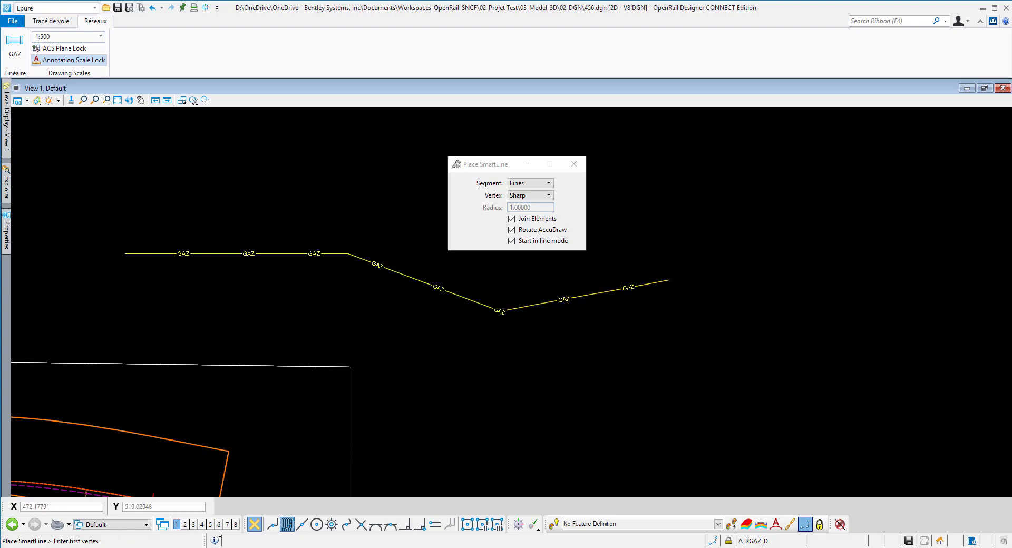
click(107, 11)
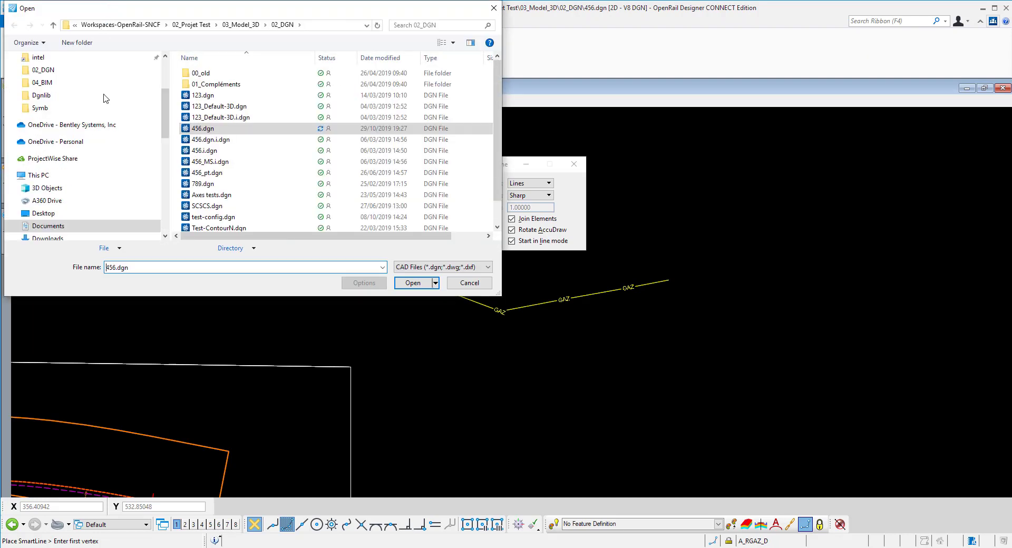
click(119, 248)
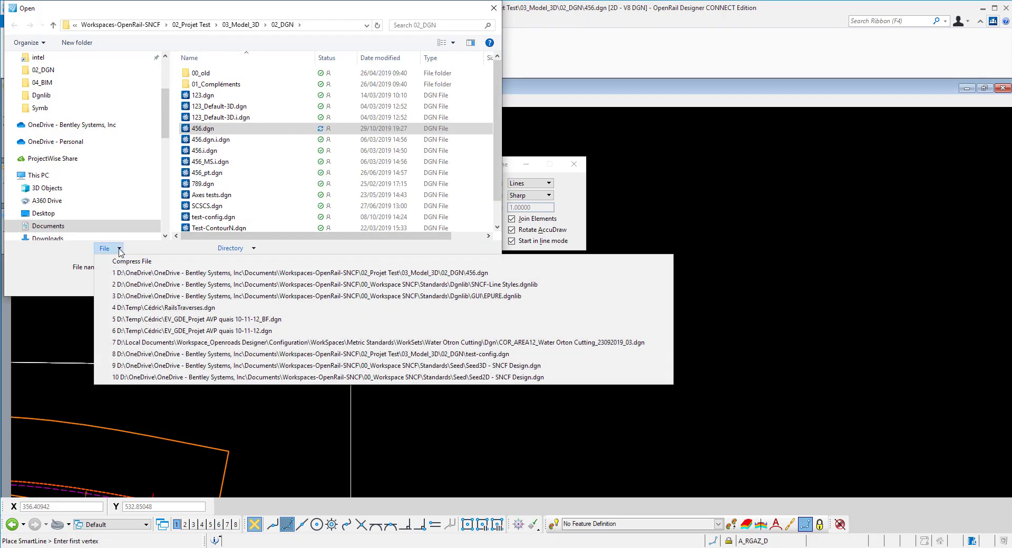
click(526, 285)
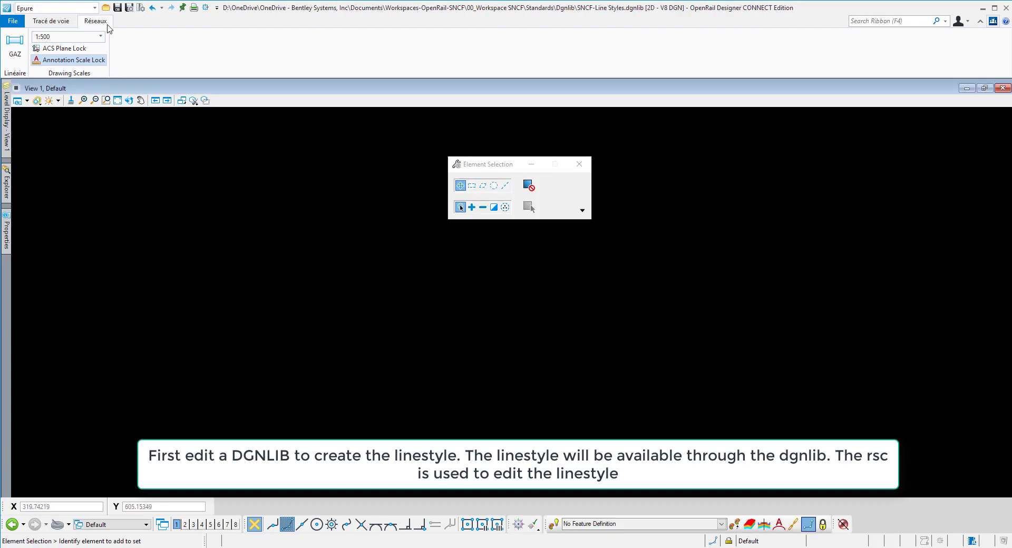
Step: Switch to the Drawing workflow and open the Line Style Editor to manage custom line styles
click(95, 8)
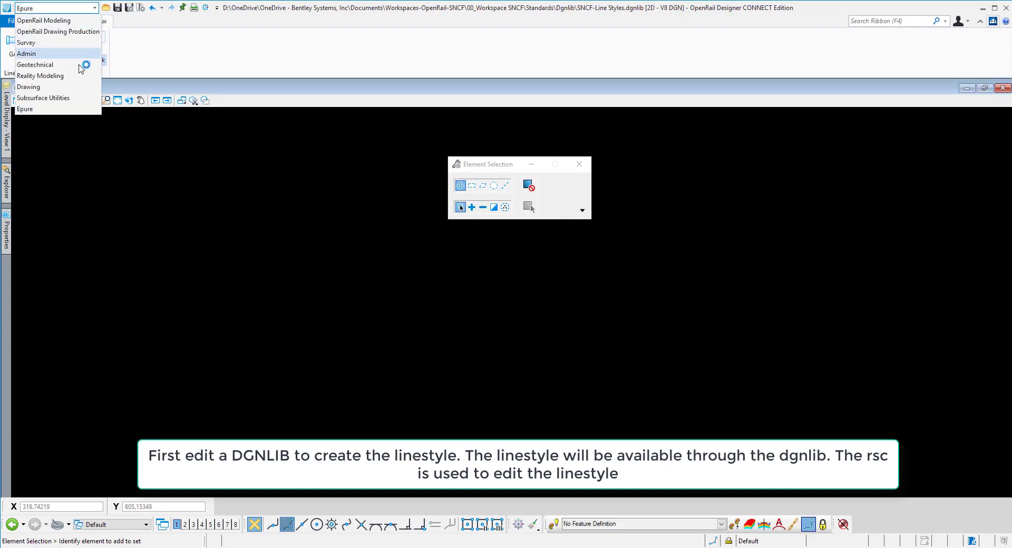
click(78, 87)
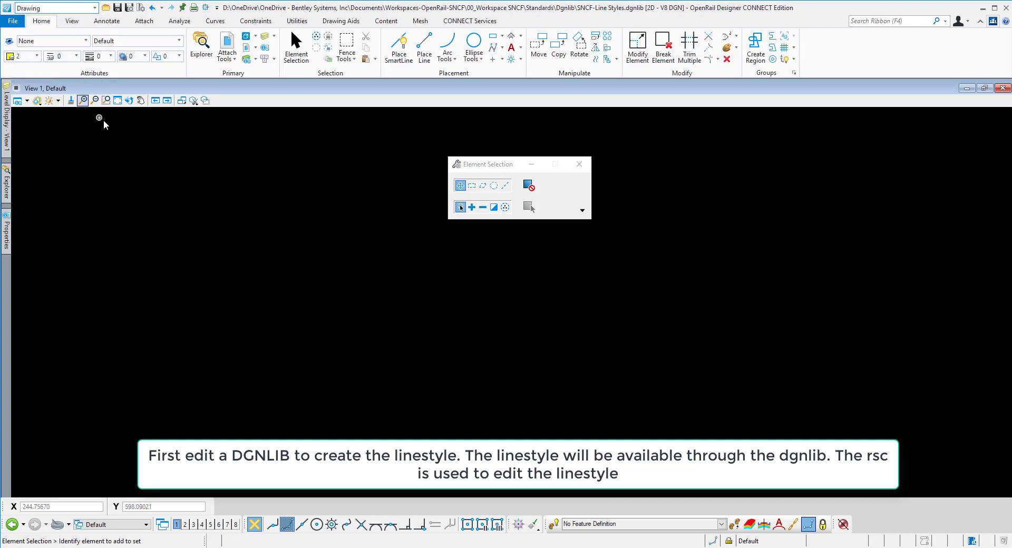
click(78, 58)
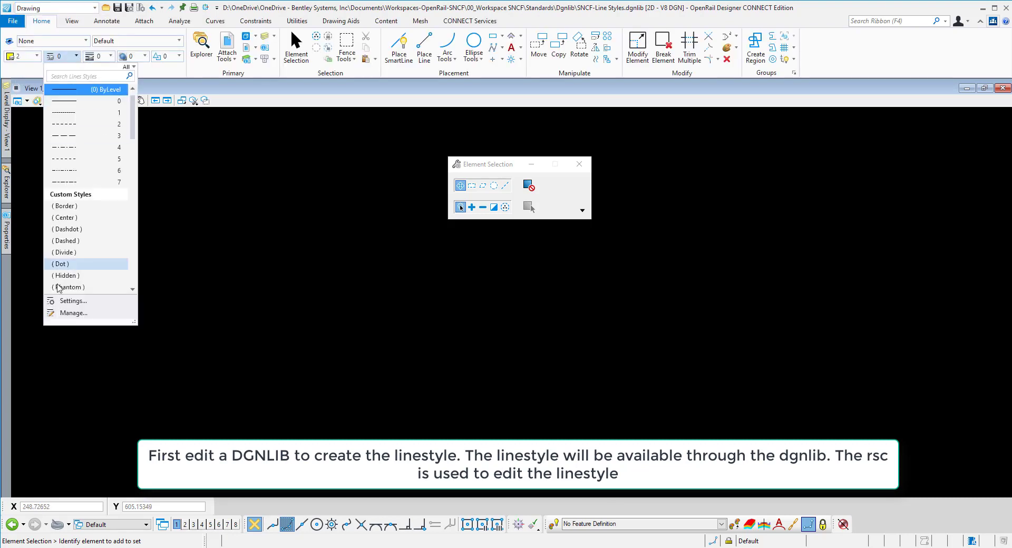
click(64, 313)
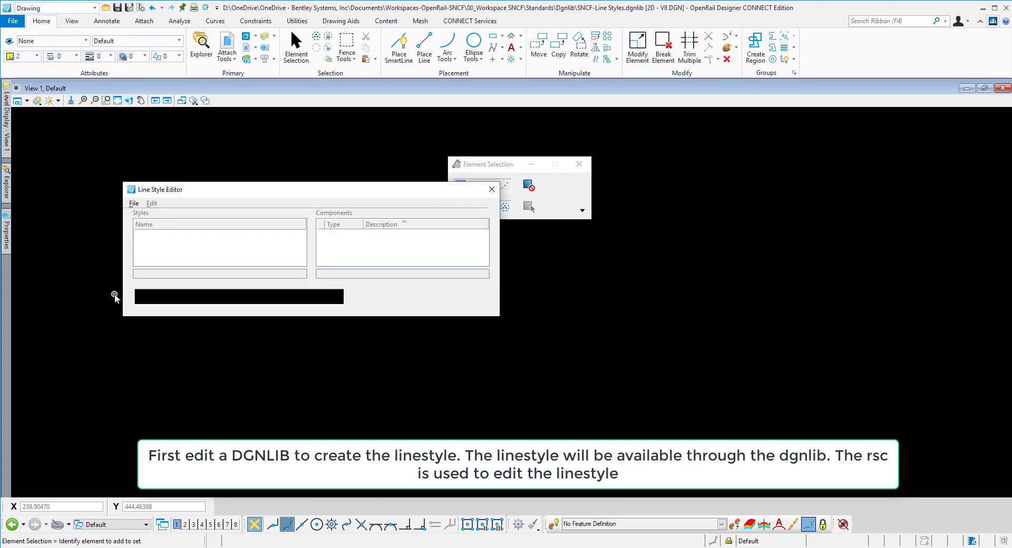
Step: Open the line style library SNCF-Line Styles.rsc from the project's Symb folder
click(135, 204)
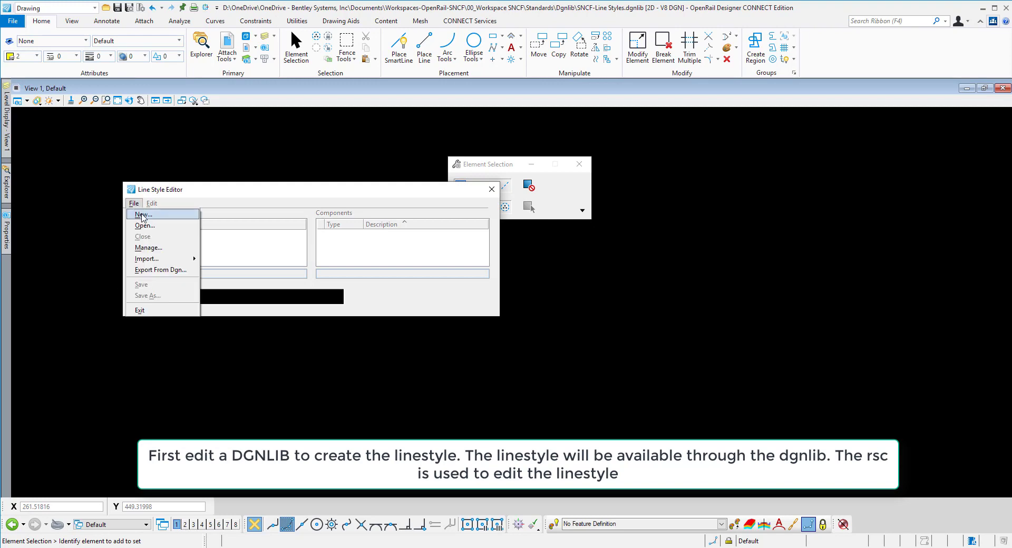
click(143, 227)
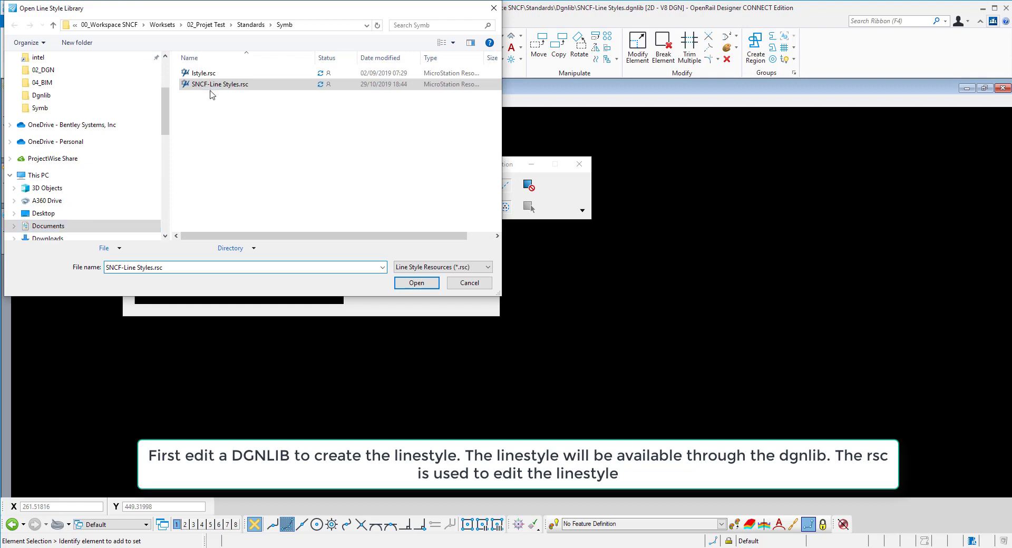
click(406, 284)
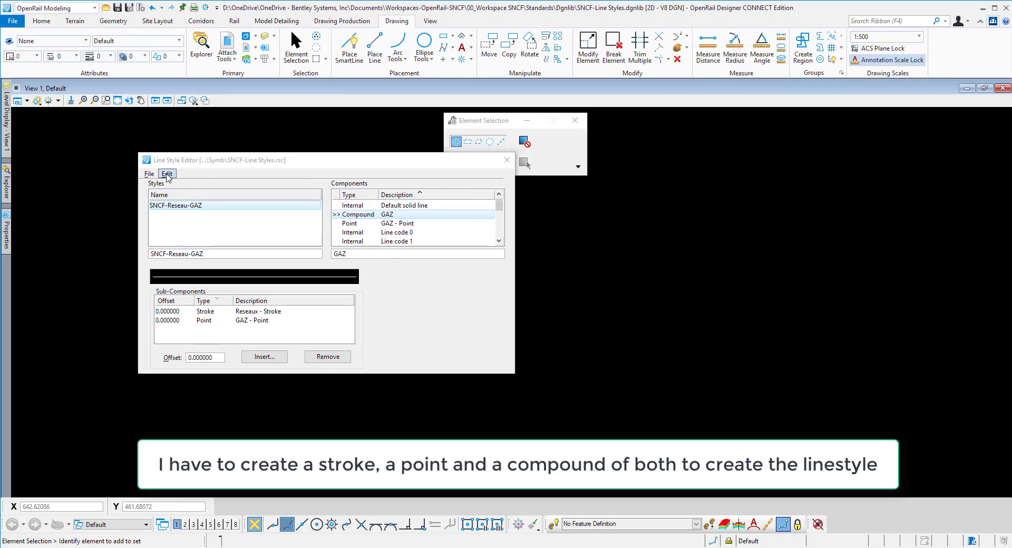
Step: Create a stroke pattern component and name it "Pour reseaux"
click(166, 173)
mouse_move(183, 188)
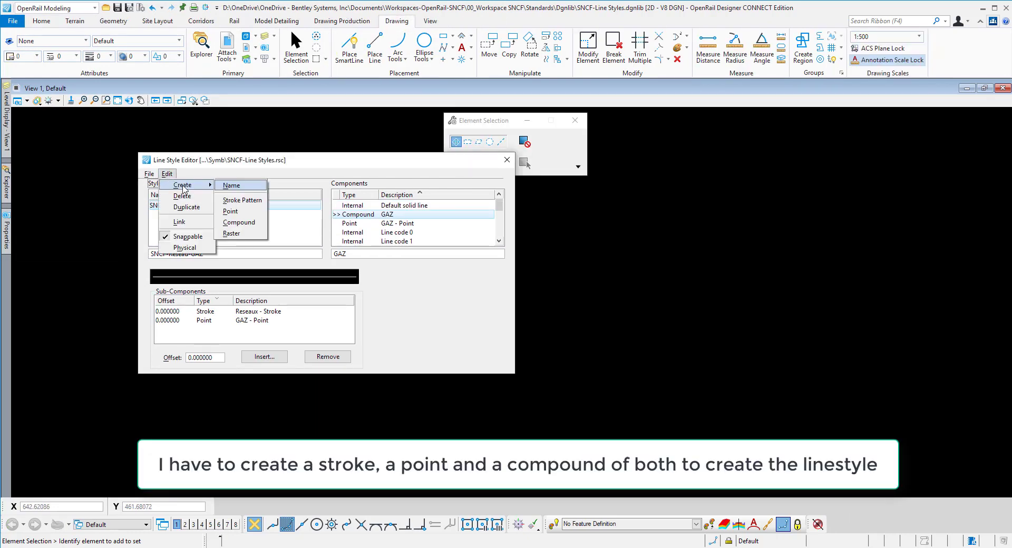
click(378, 224)
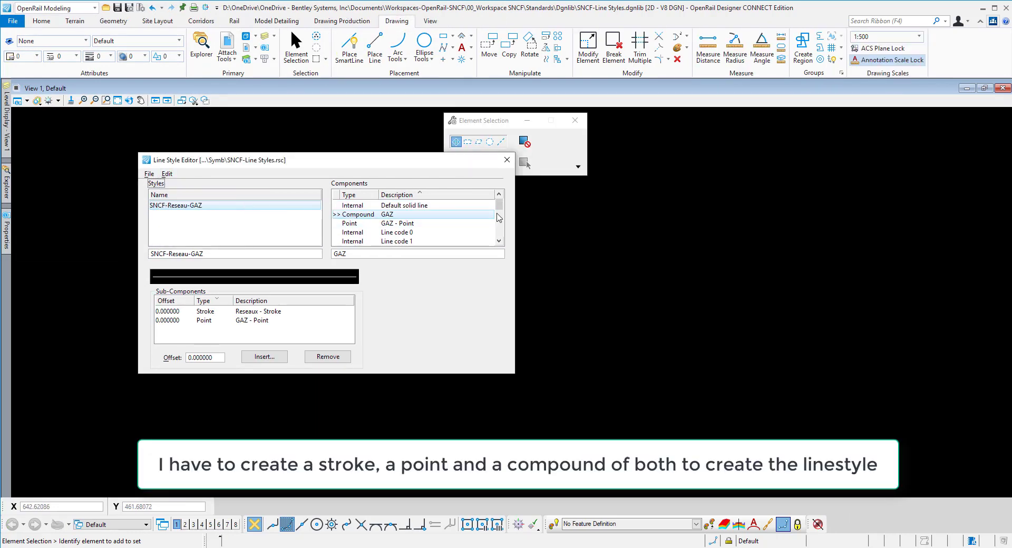
drag(500, 206, 500, 248)
click(443, 234)
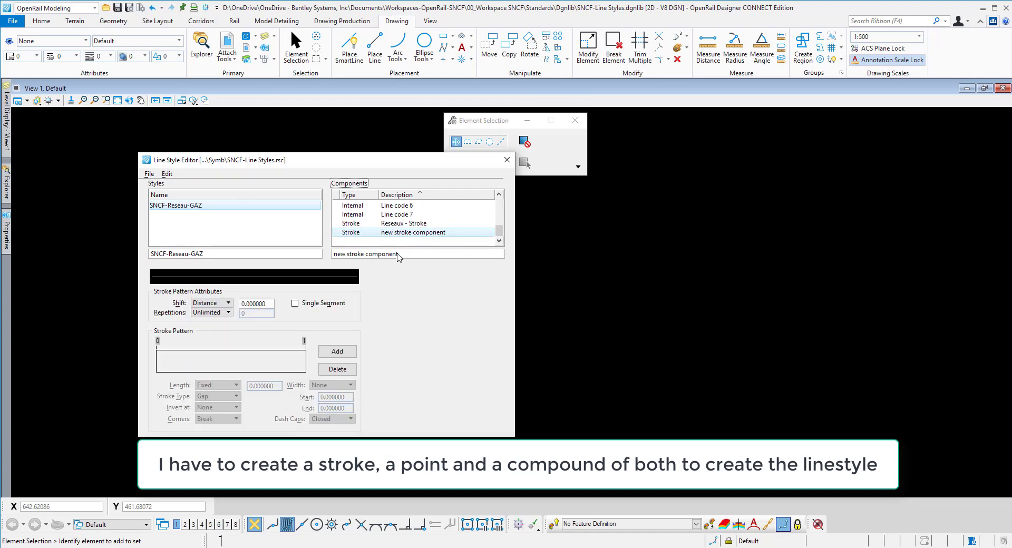
drag(411, 256, 290, 256)
text(Pour reseaux)
key(Tab)
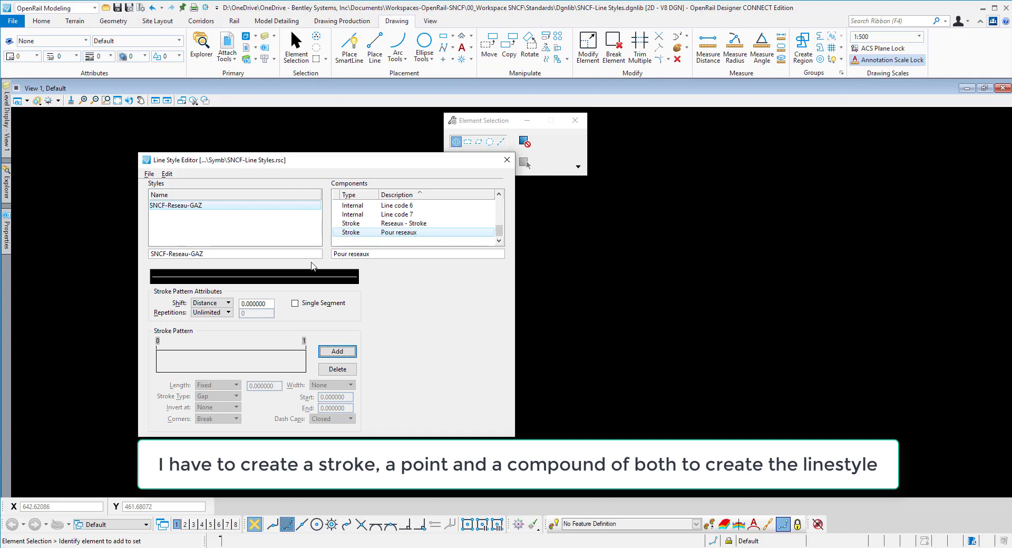
Step: Add two strokes to the Pour reseaux pattern and make the first one a dash with a shorter fixed length
click(338, 351)
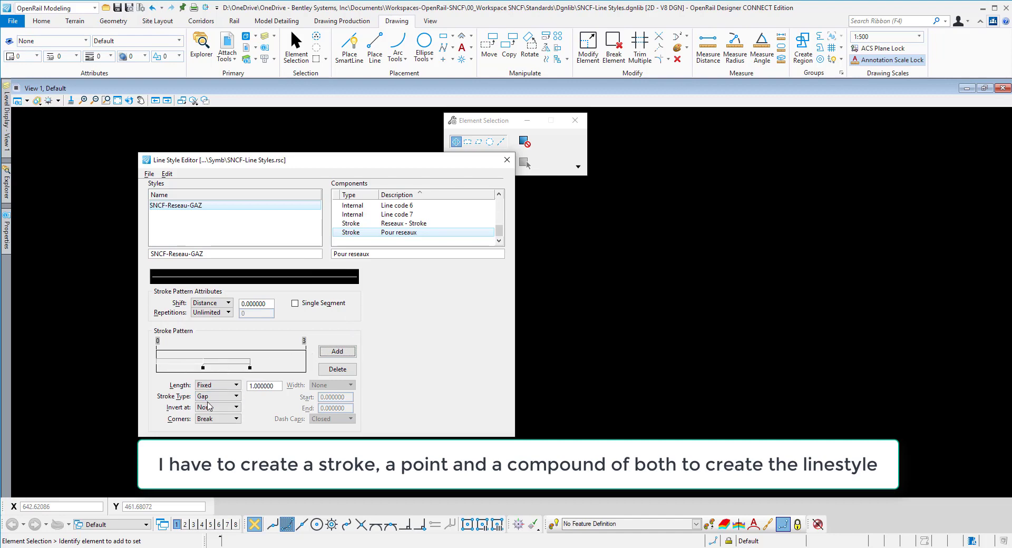
click(232, 396)
click(244, 394)
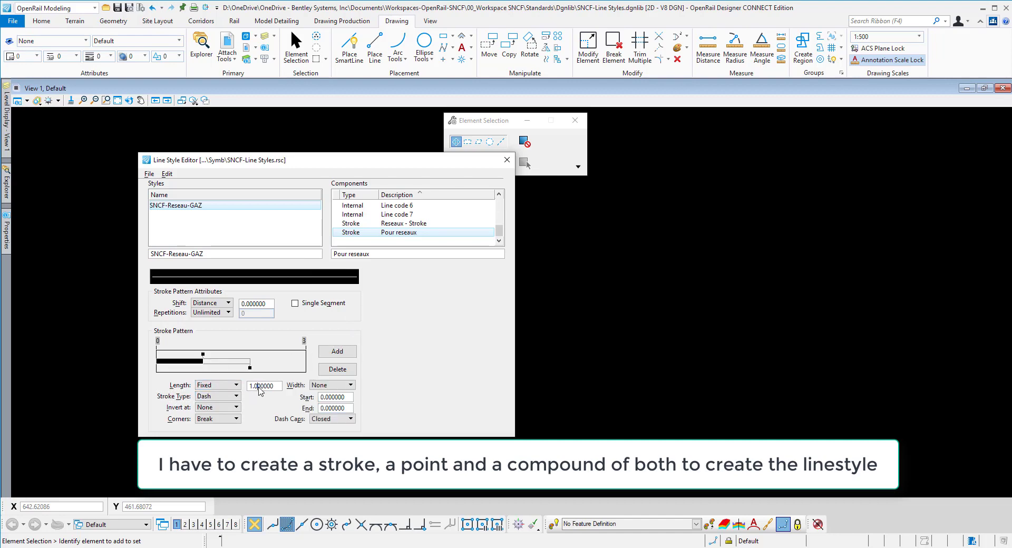
double_click(259, 386)
text(0)
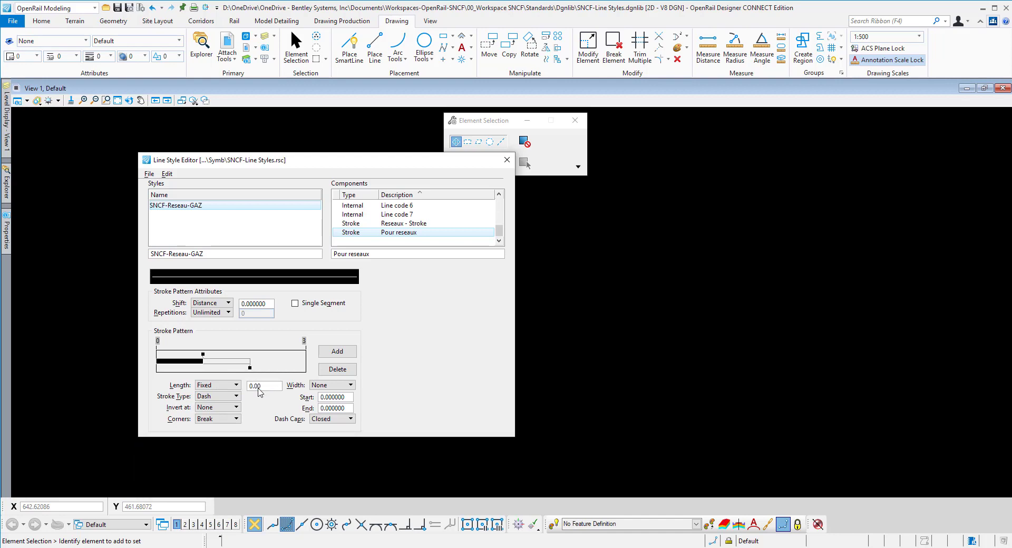
Step: Set the fixed length of the pattern's gap stroke to 0.0007
click(217, 364)
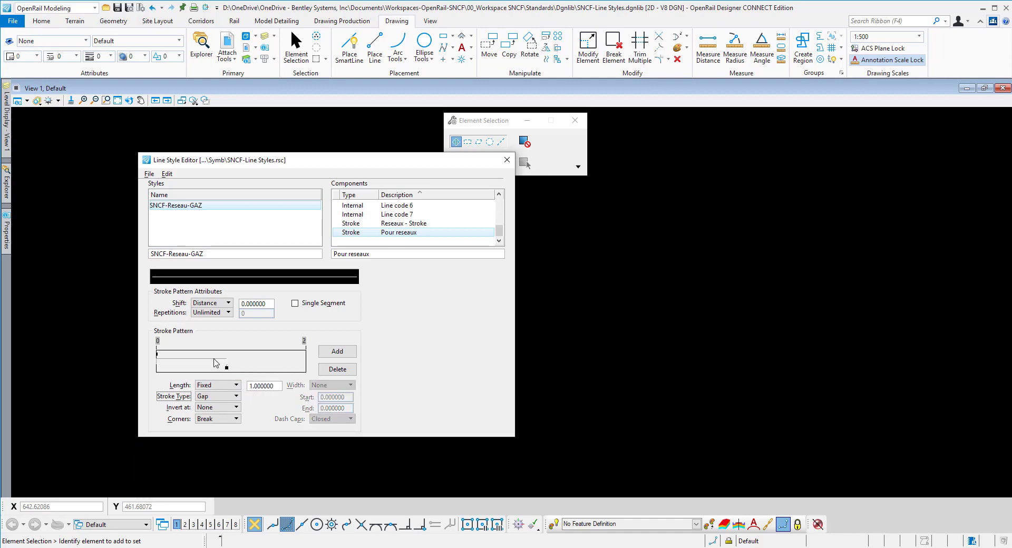
double_click(258, 387)
text(0.)
key(Tab)
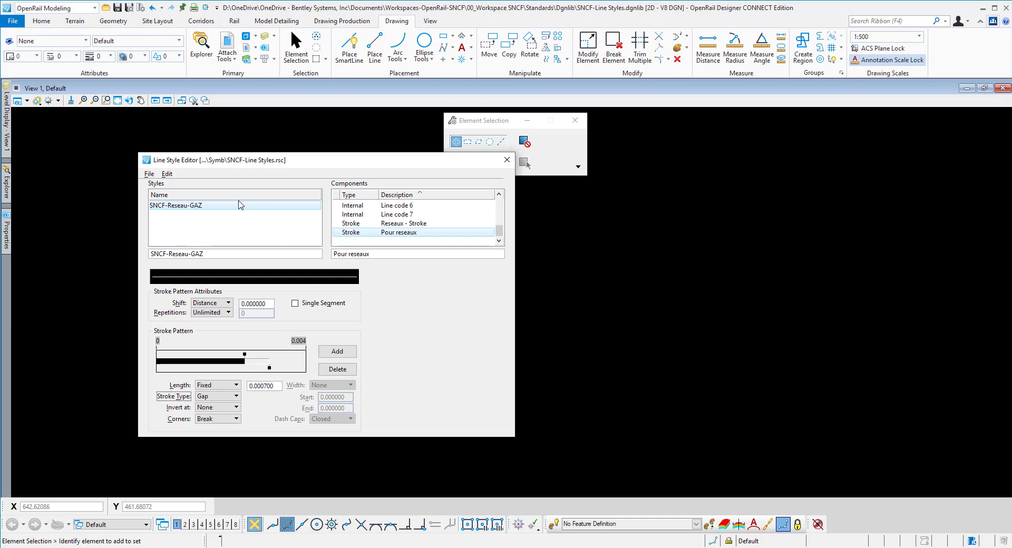
Step: Create a point component and name it "EDF"
click(167, 174)
mouse_move(177, 185)
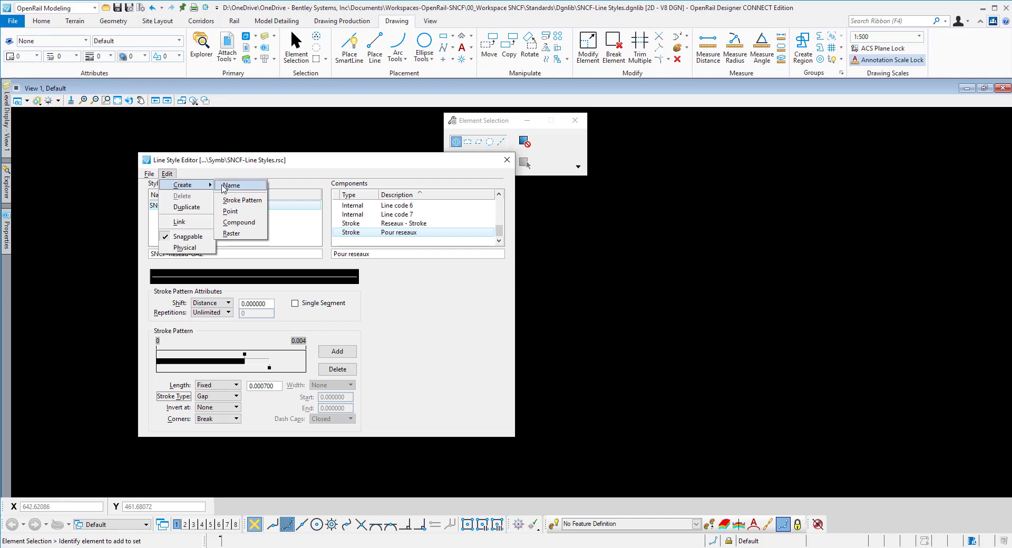
click(236, 211)
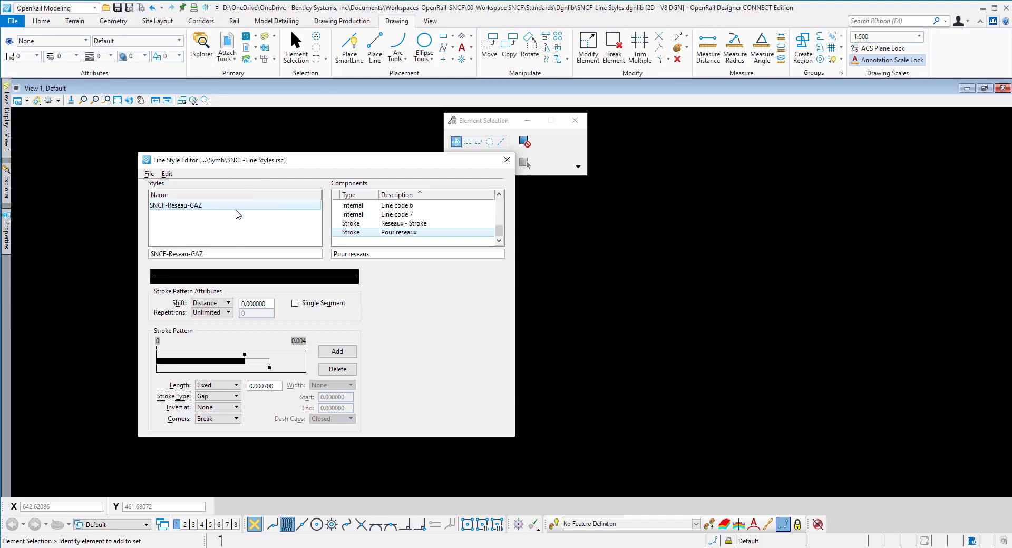
drag(499, 231, 492, 248)
click(444, 233)
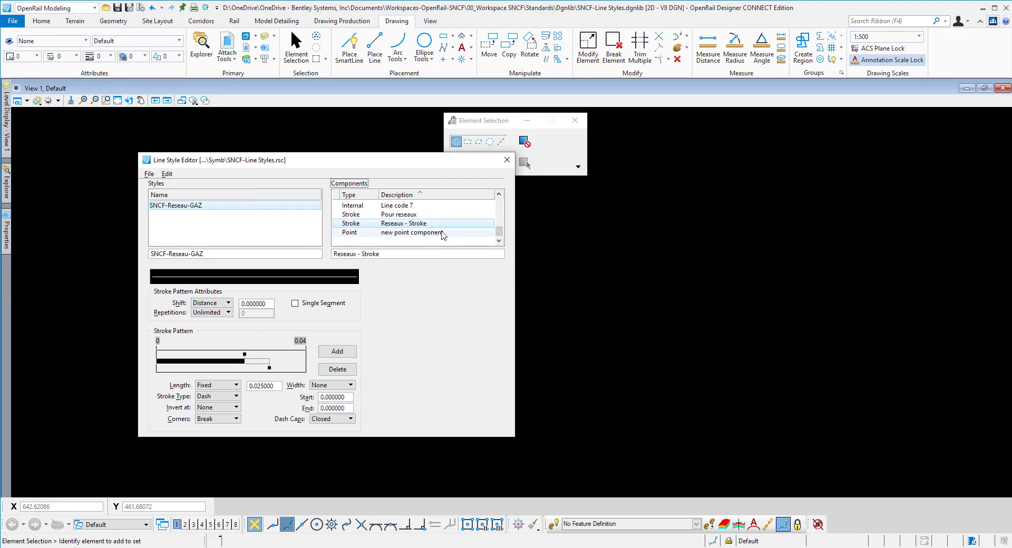
click(394, 254)
text(E)
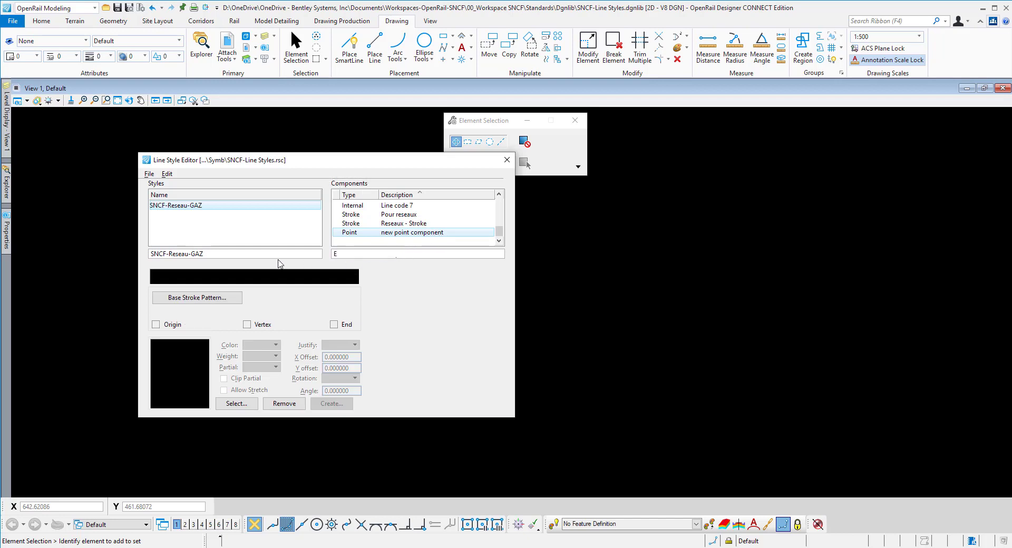
text(DF)
key(Tab)
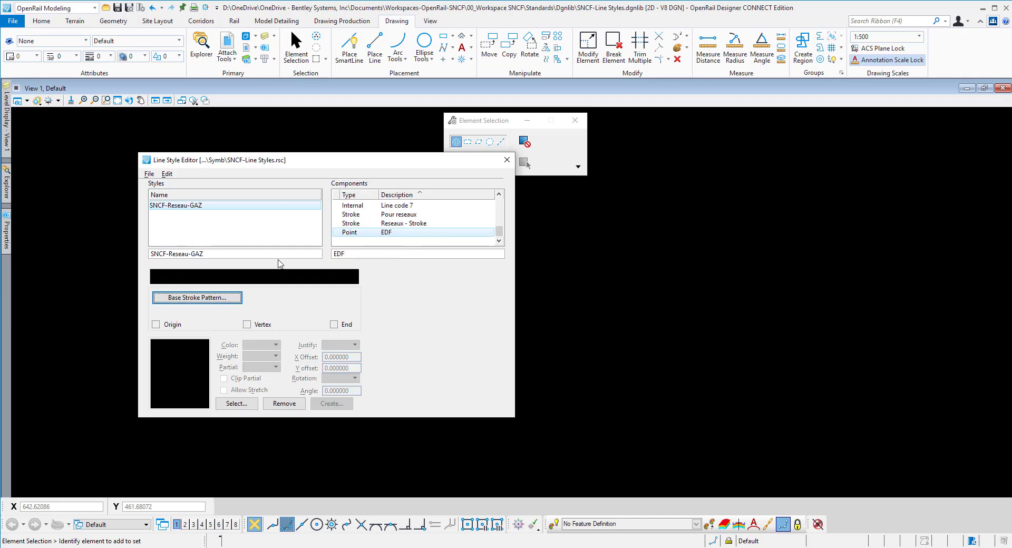
Step: Assign Pour reseaux as the base stroke pattern of the EDF point component
click(208, 298)
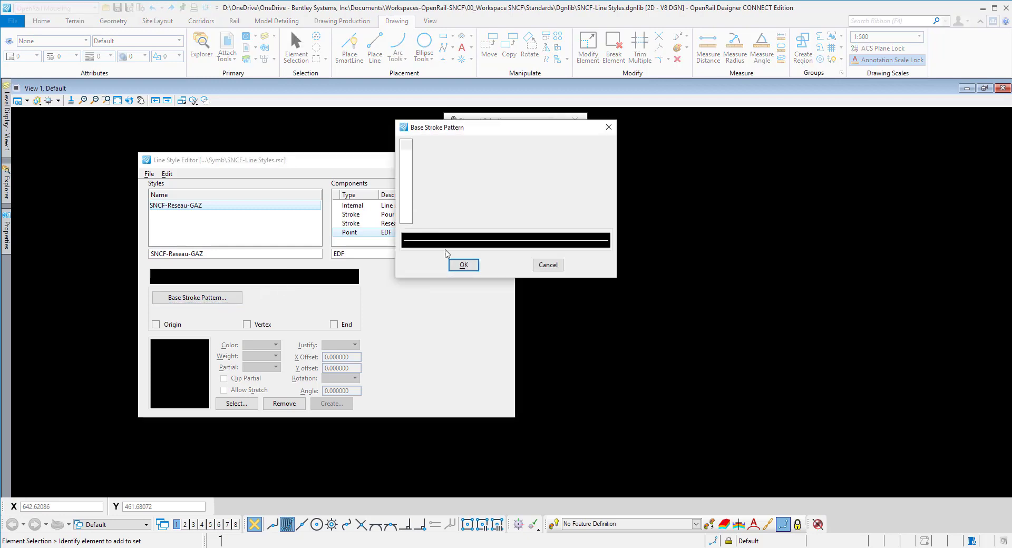
click(462, 265)
click(219, 301)
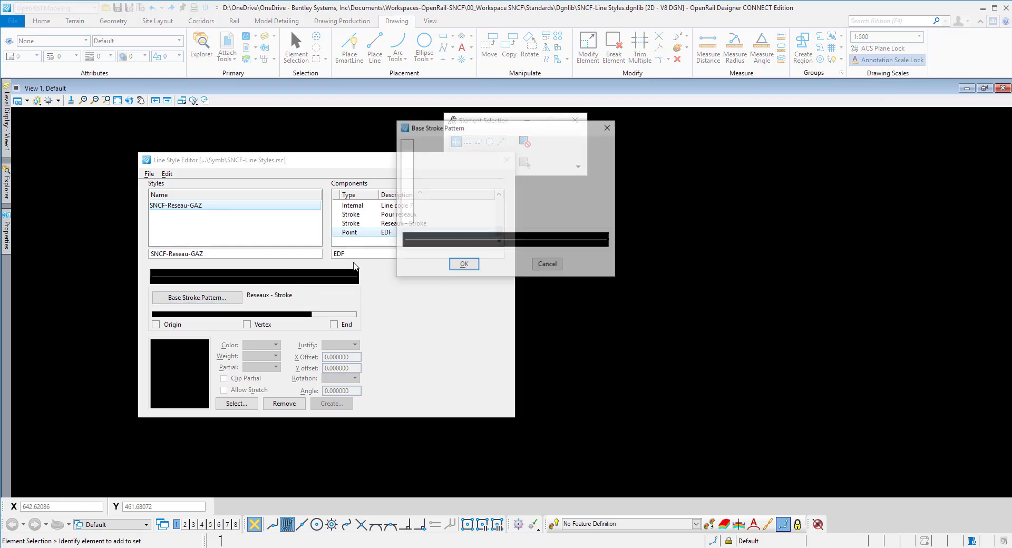
click(461, 265)
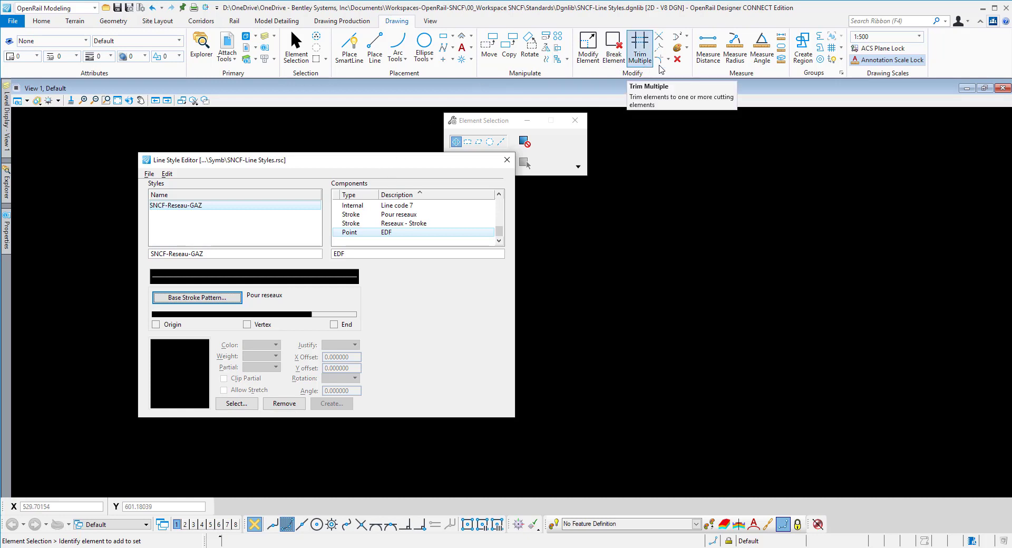
Step: Set the drawing scale to Full Size 1 = 1
click(915, 38)
scroll(916, 58, up, 3)
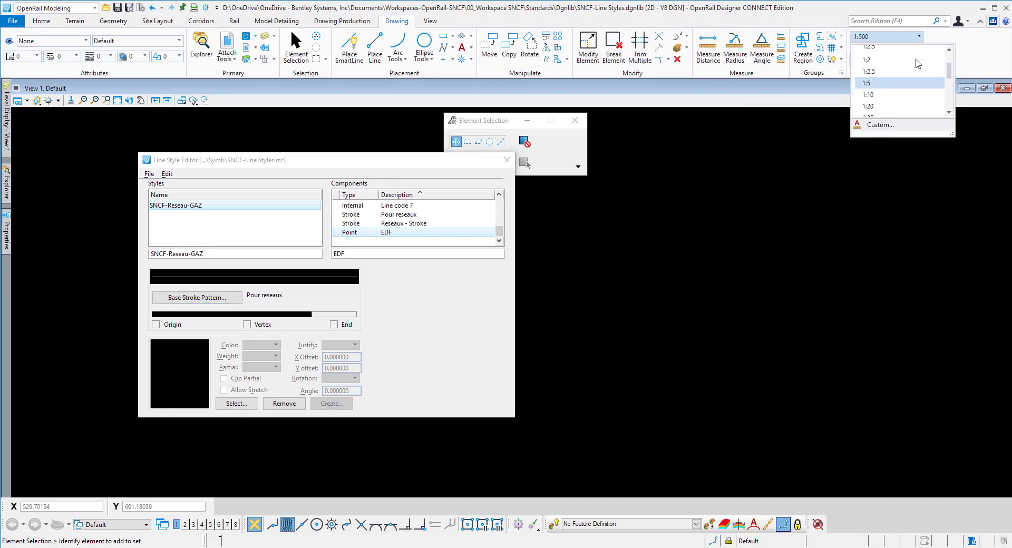
click(920, 63)
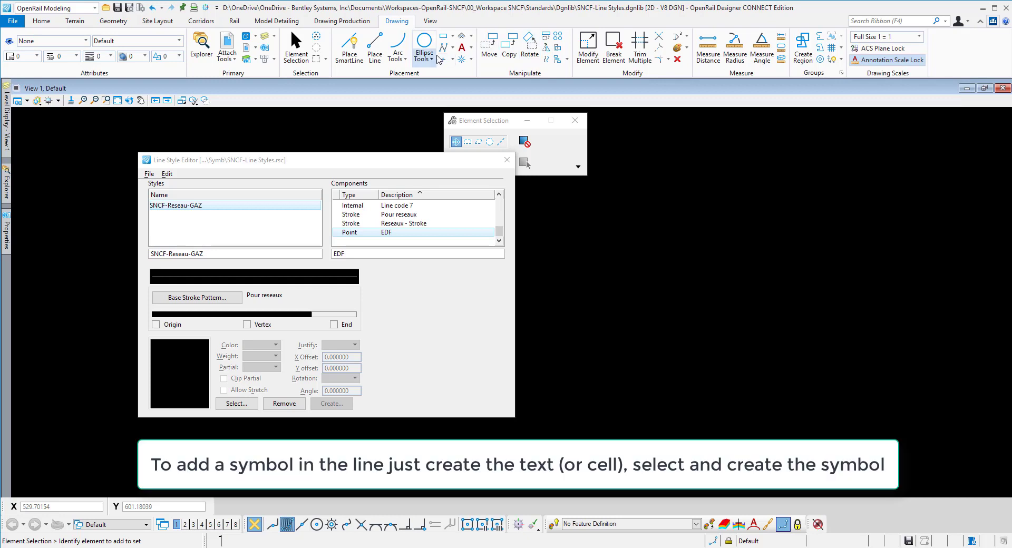
Step: Place the text "EDF" in Arial, 0.002 high, in the empty area of the view
click(461, 49)
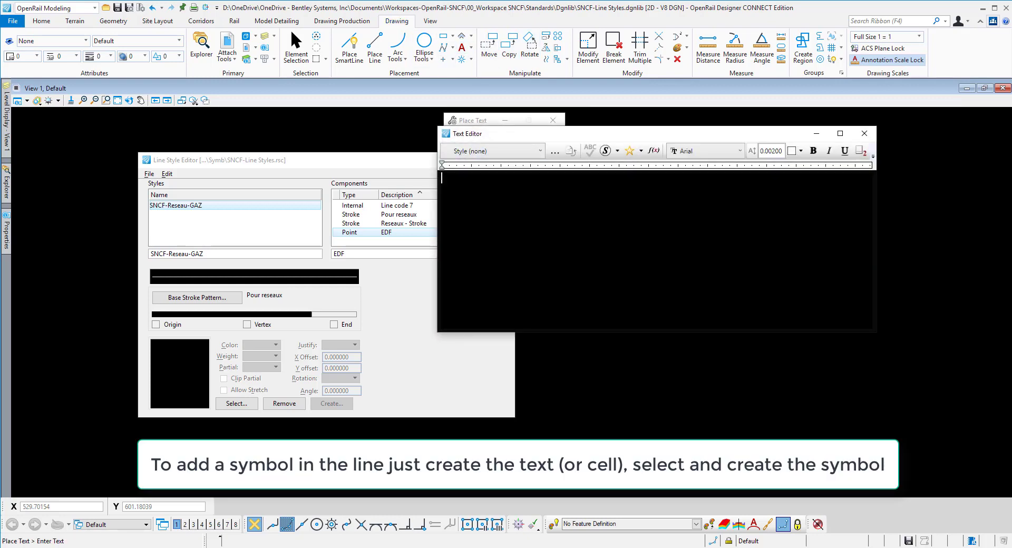
text(EDF)
drag(564, 136, 584, 273)
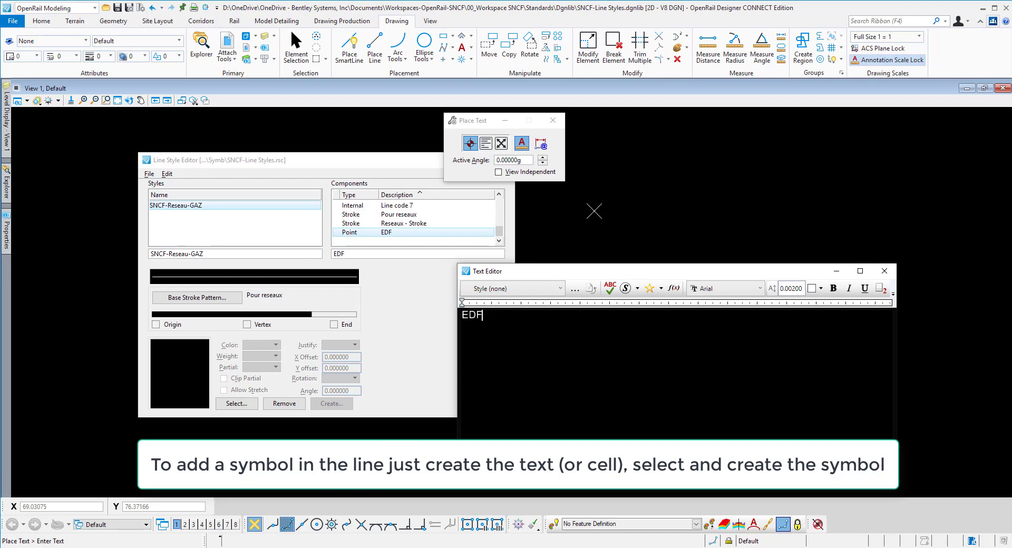
click(597, 200)
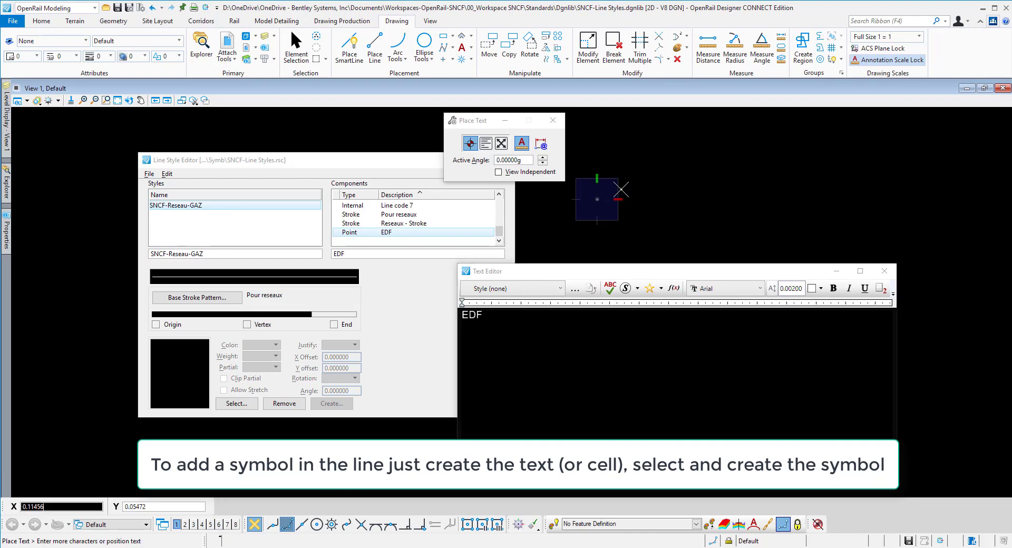
scroll(606, 196, up, 5)
scroll(563, 220, up, 4)
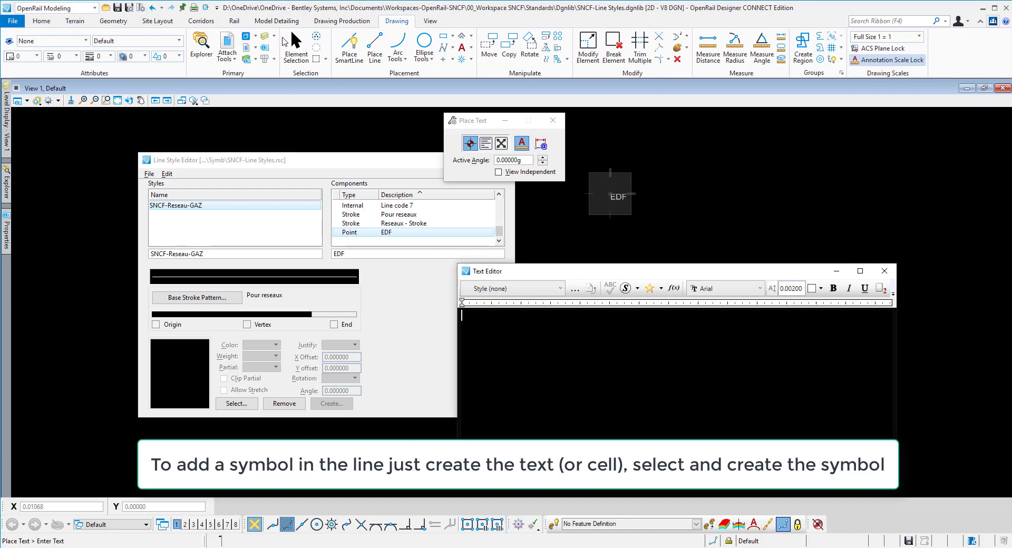
Step: Set the justification of the placed EDF text to Center Middle
click(307, 48)
click(614, 195)
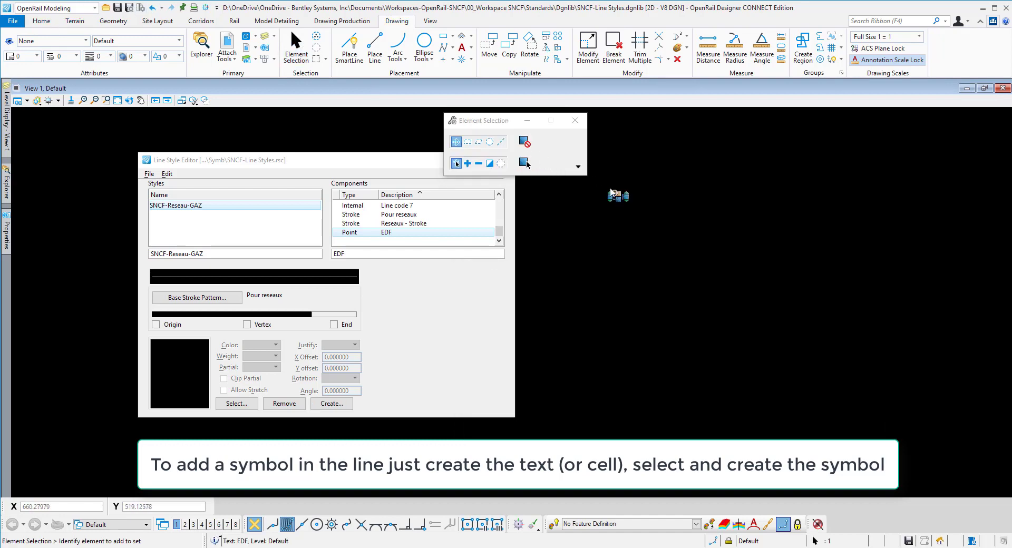
mouse_move(6, 227)
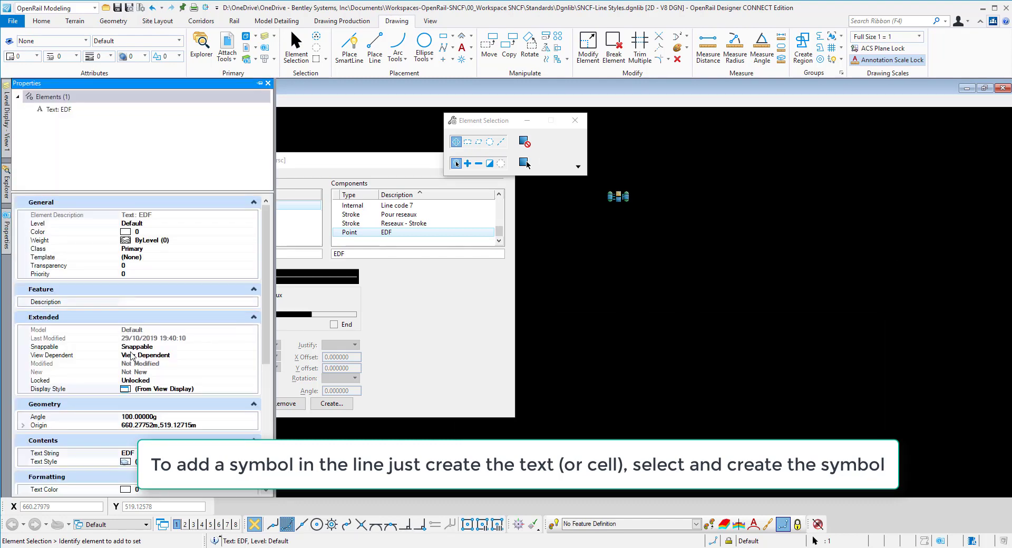
scroll(142, 357, down, 3)
scroll(142, 357, down, 3)
click(168, 366)
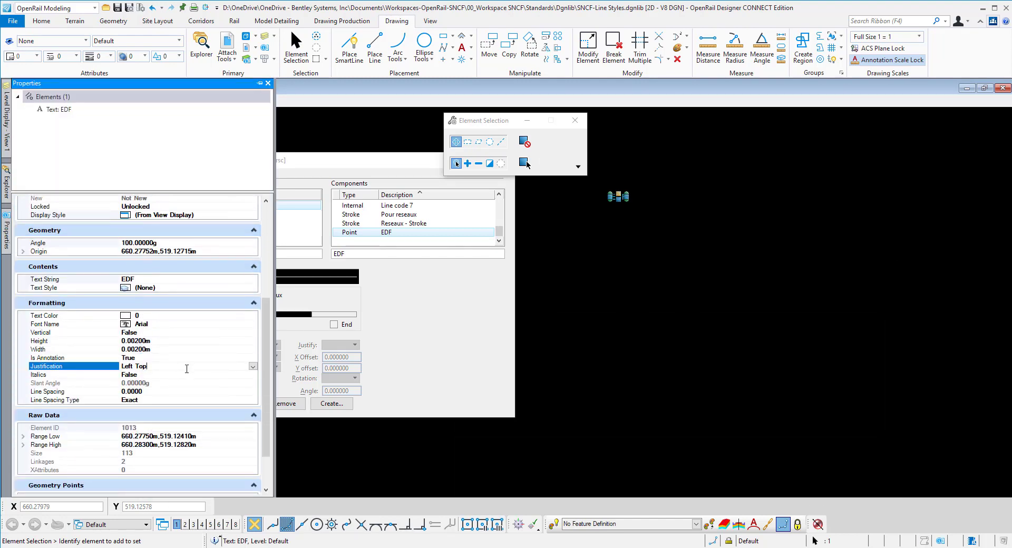
click(254, 367)
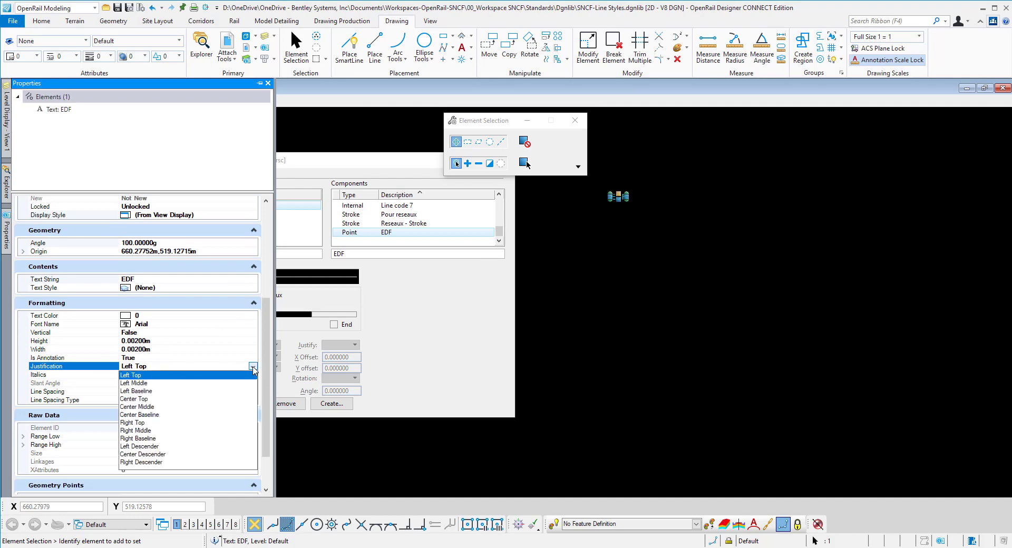
click(145, 407)
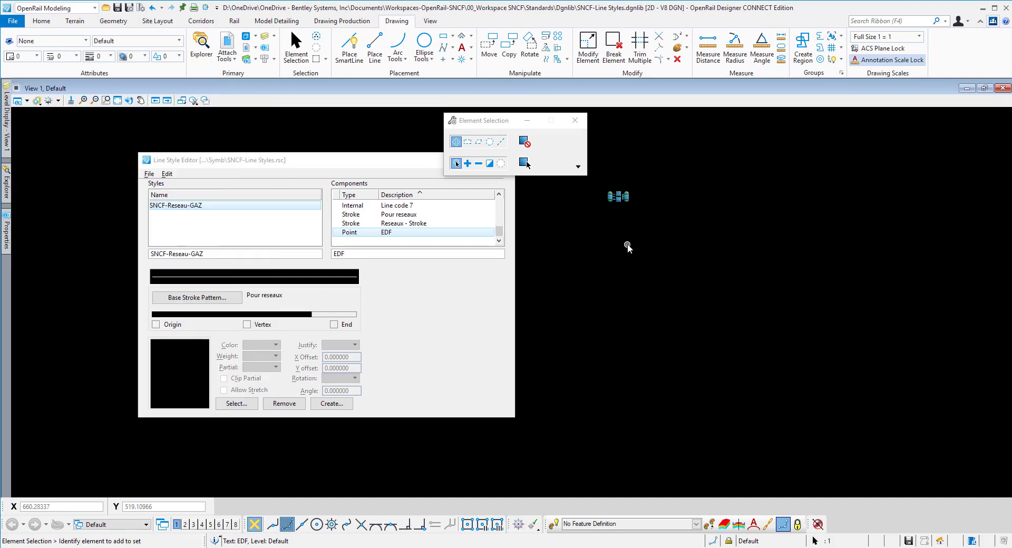
Step: Create a point symbol named "EDF" from the EDF text, with its origin at the centre of the text
click(617, 203)
click(330, 403)
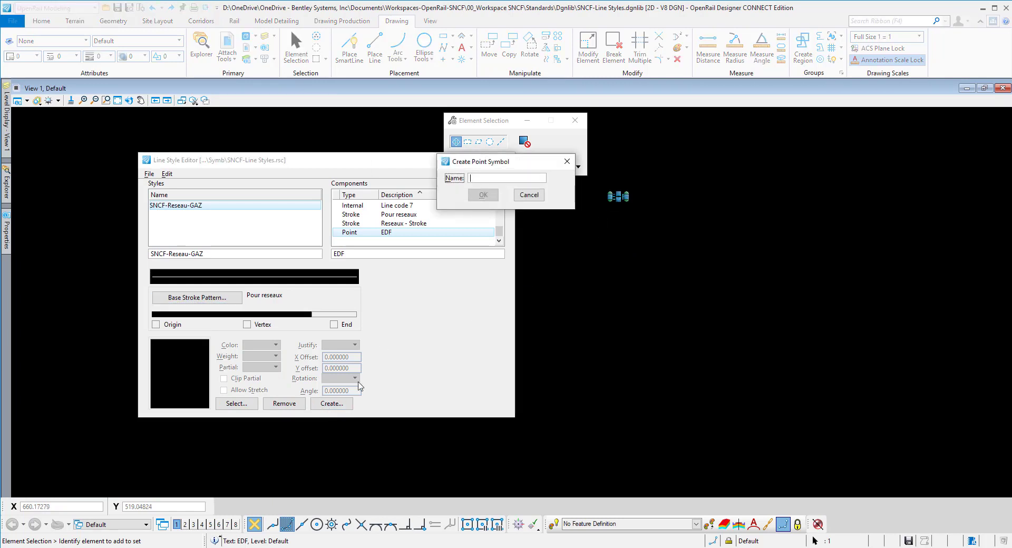
text(EDF)
click(483, 195)
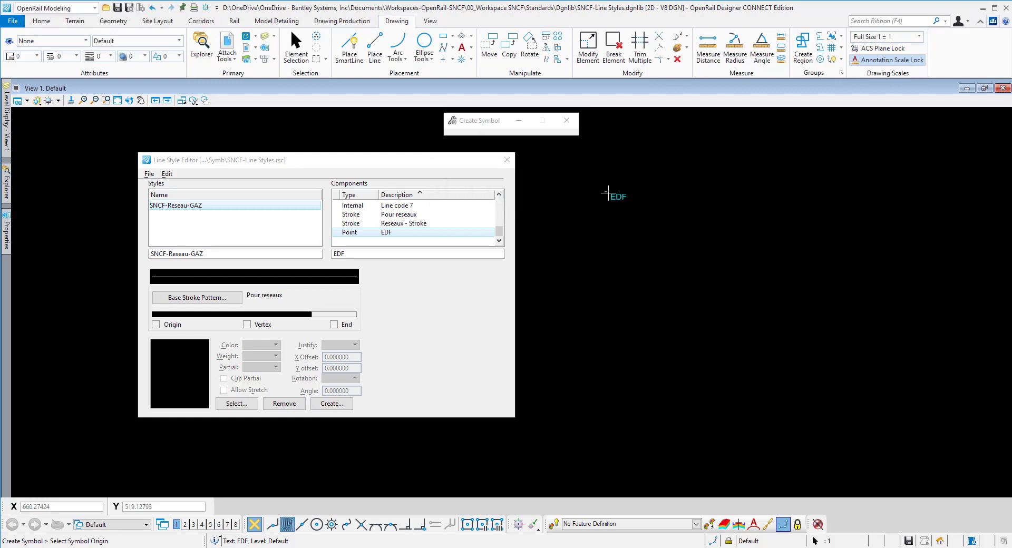
click(610, 233)
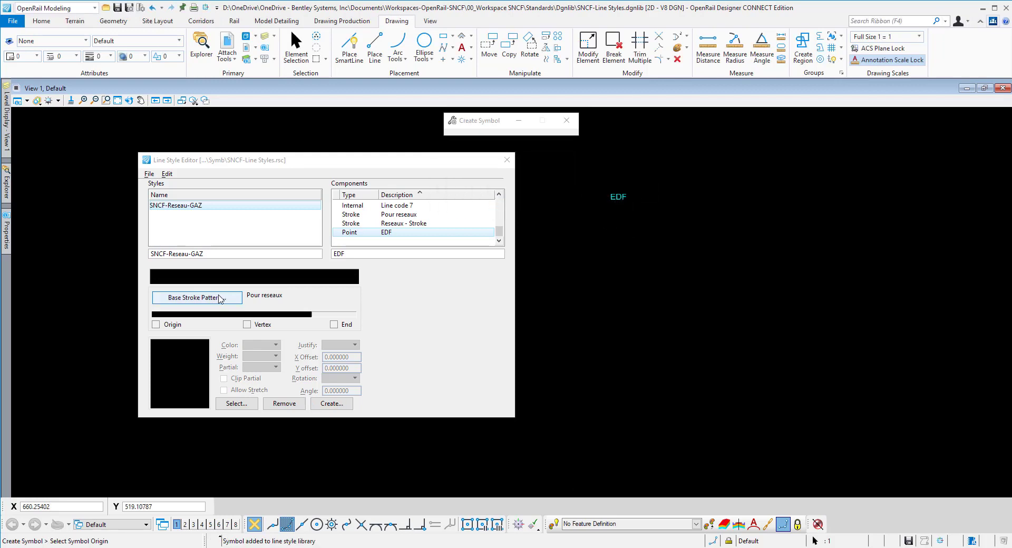
Step: Assign the EDF symbol to the gap of the EDF point component's base stroke pattern
click(331, 316)
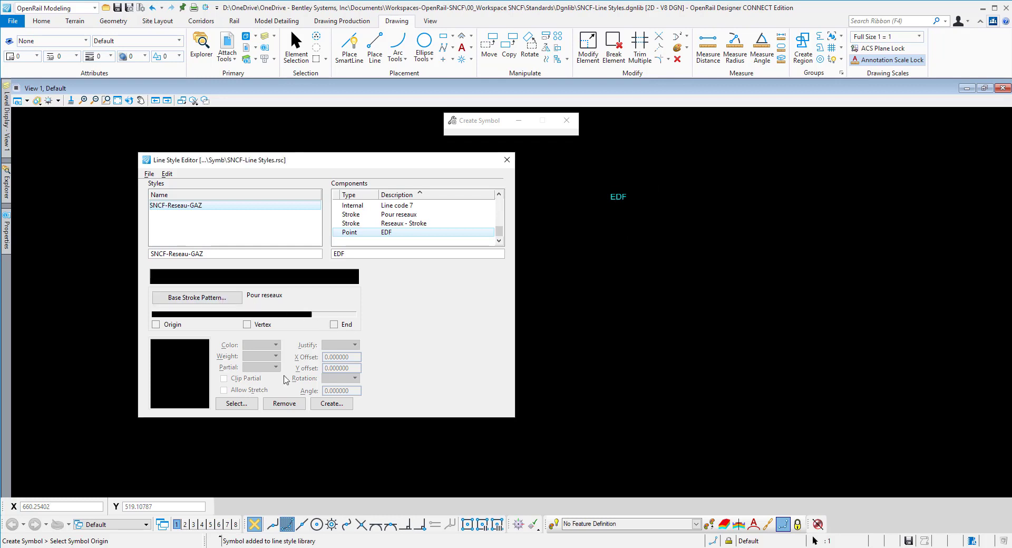
click(237, 403)
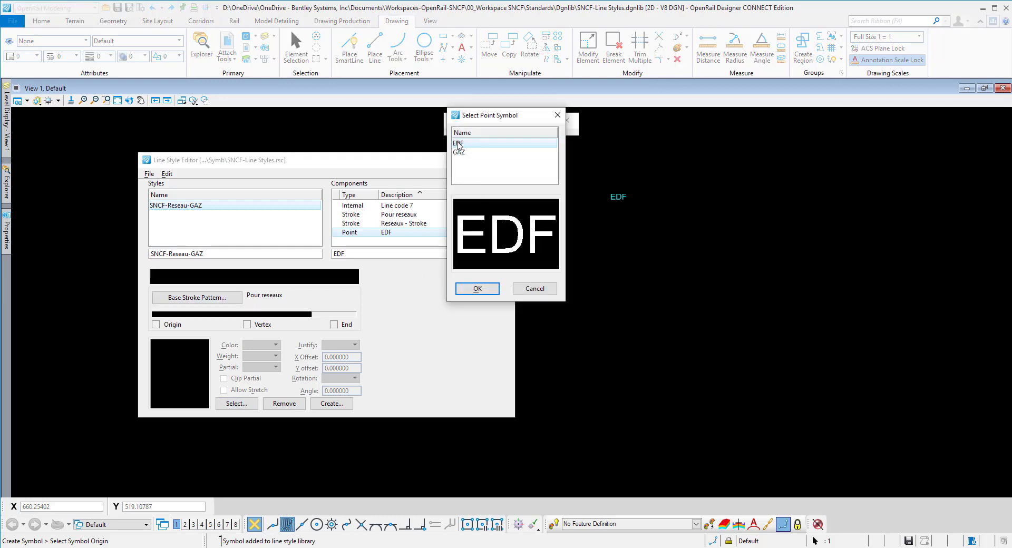
click(477, 288)
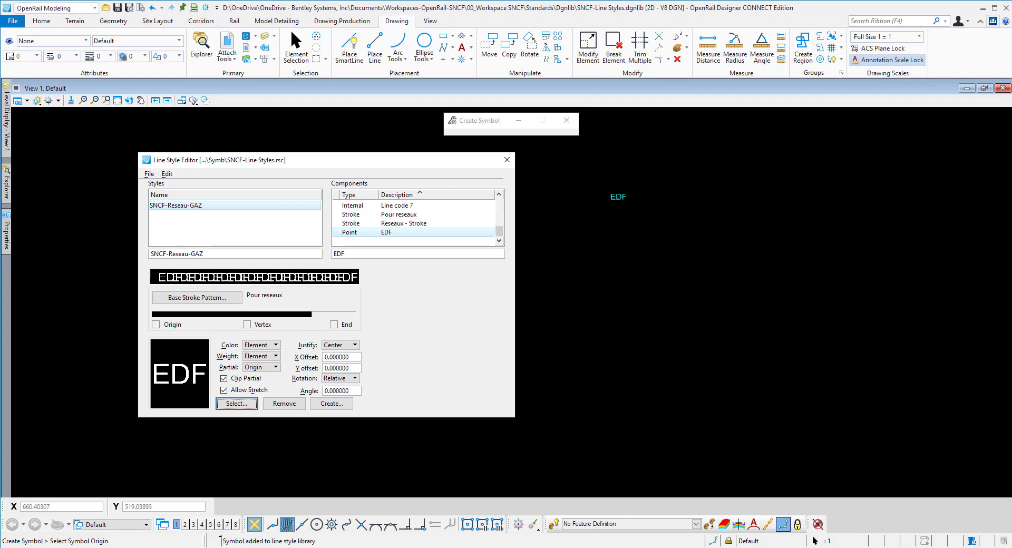
Step: Create a new line style name and call it "SNCF-Reseau EDF"
click(167, 174)
mouse_move(183, 186)
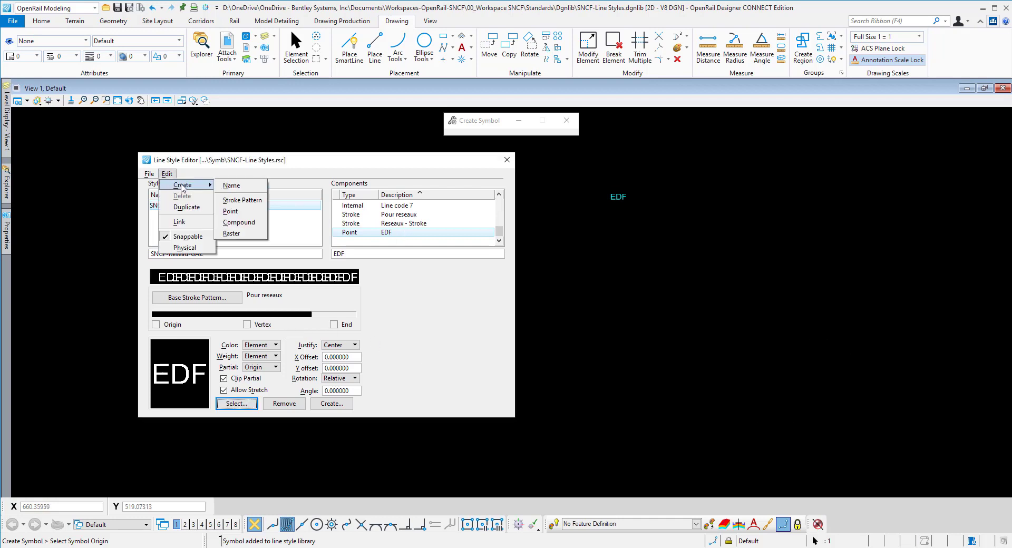
click(232, 185)
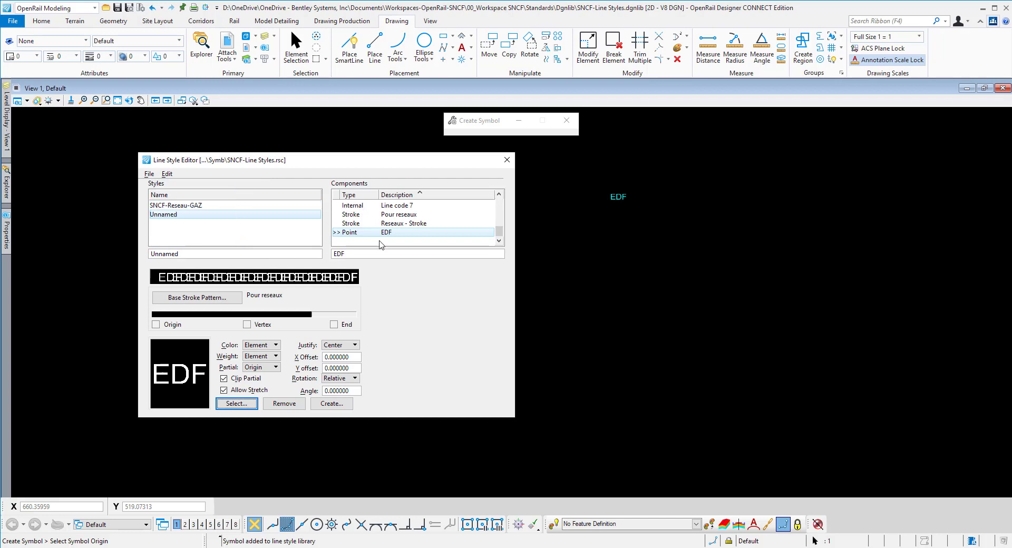
click(188, 255)
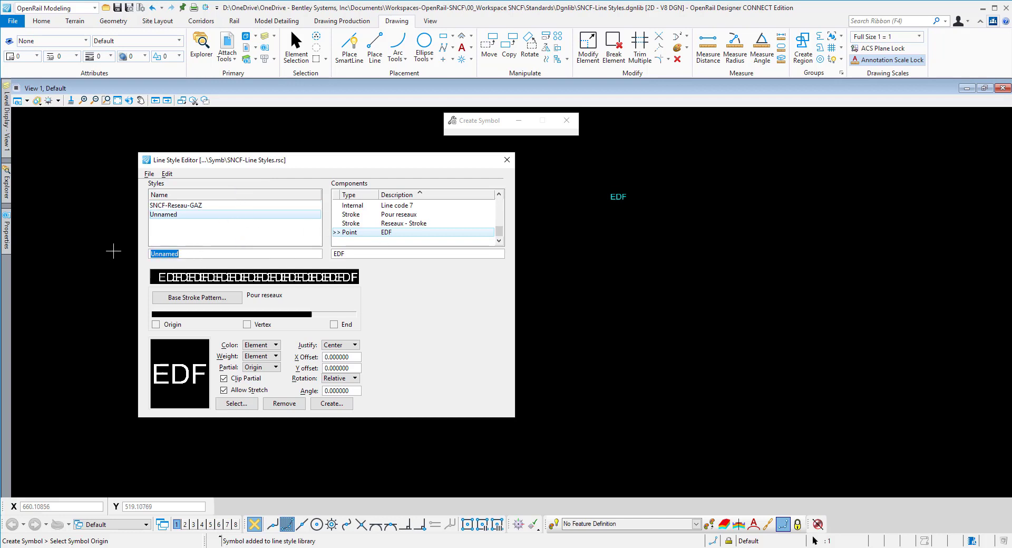
text(SNCF-Reseau EDF)
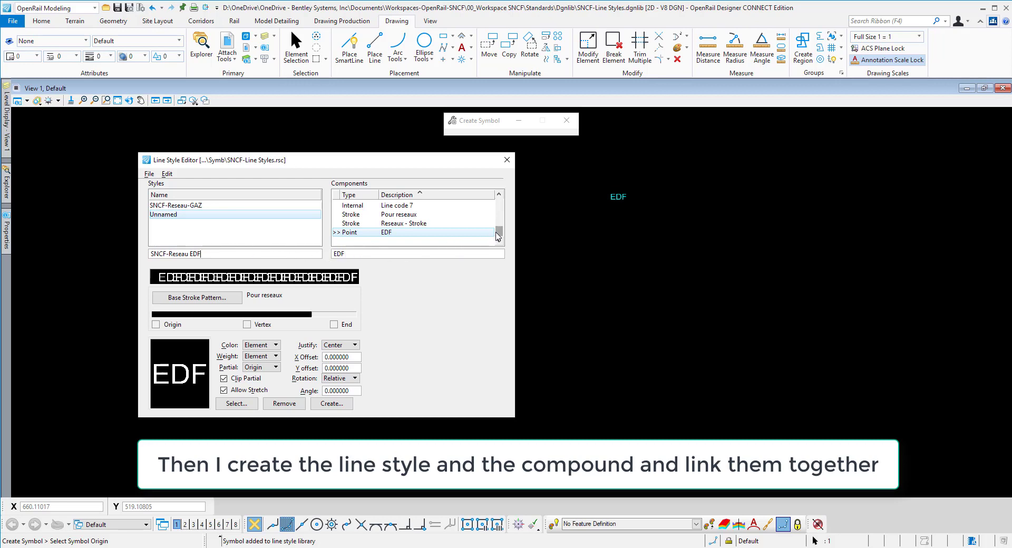
Step: Create a compound component and describe it as "Reseau EDF"
drag(497, 233, 496, 202)
click(170, 175)
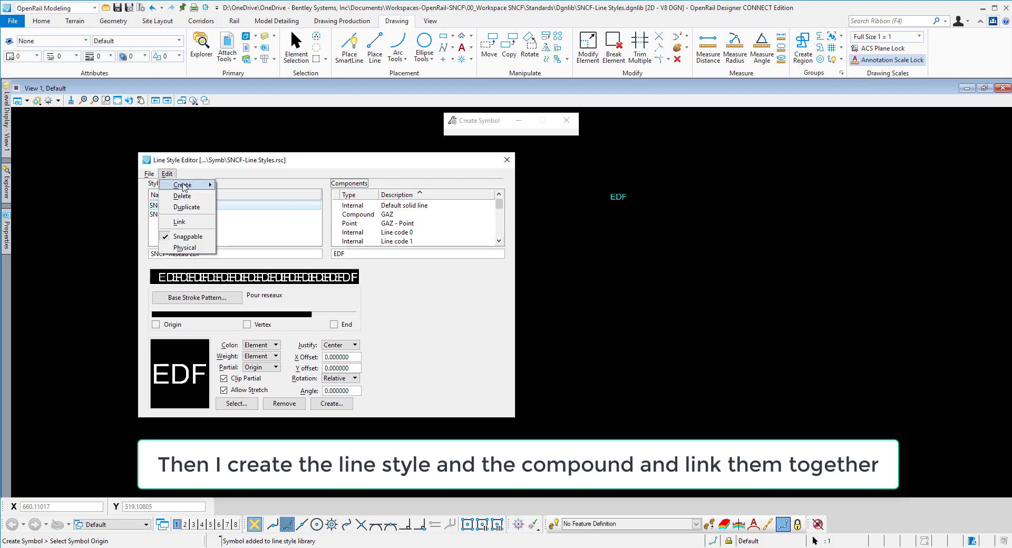
click(243, 226)
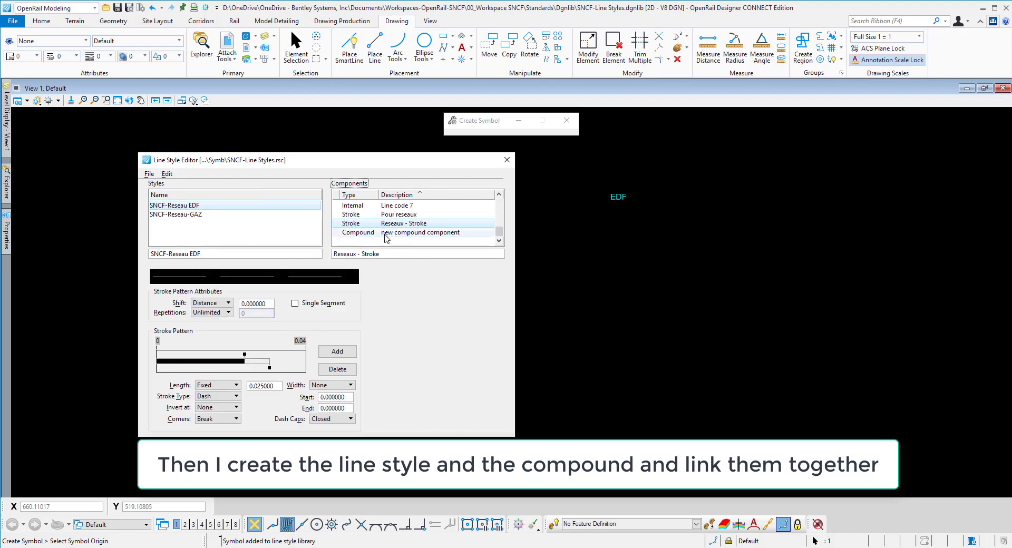
click(388, 233)
triple_click(419, 257)
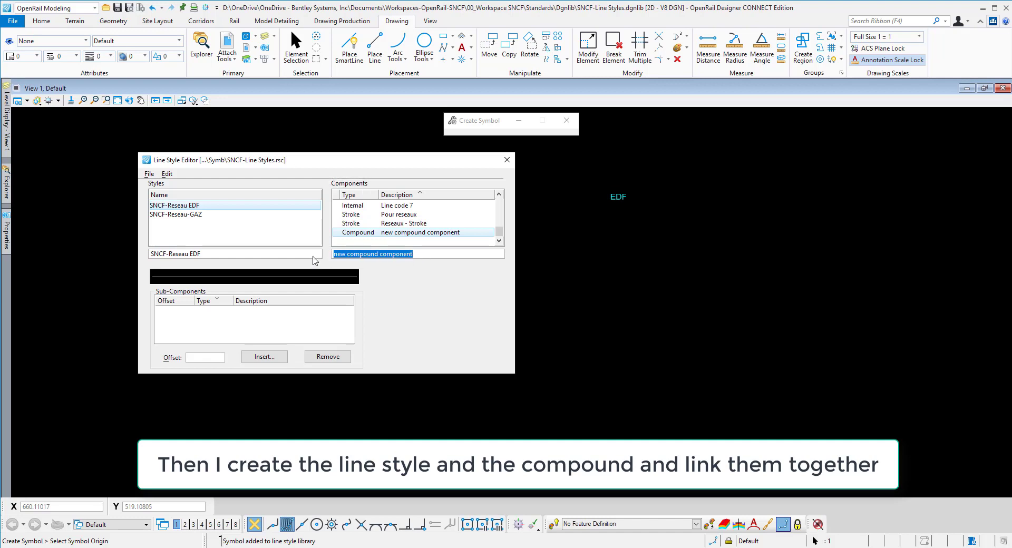
text(Reseau EDF)
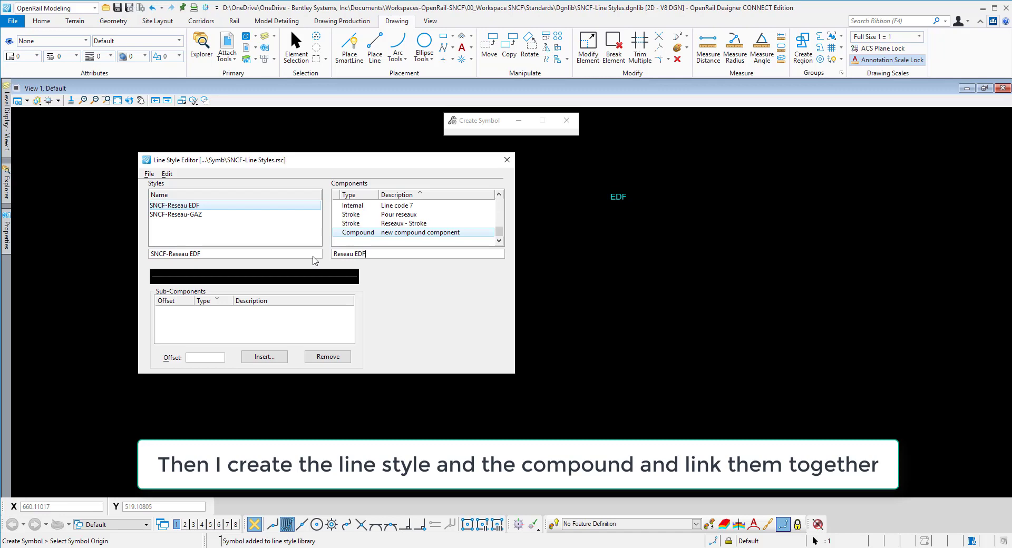
Step: Insert the EDF point and the Pour reseaux stroke as sub-components of the Reseau EDF compound
click(264, 332)
click(264, 357)
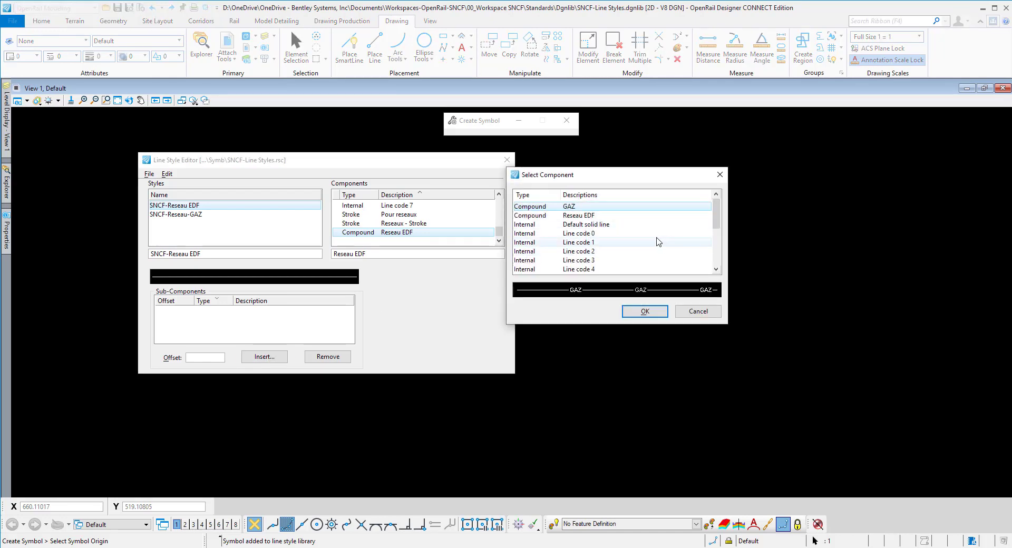
scroll(656, 240, down, 3)
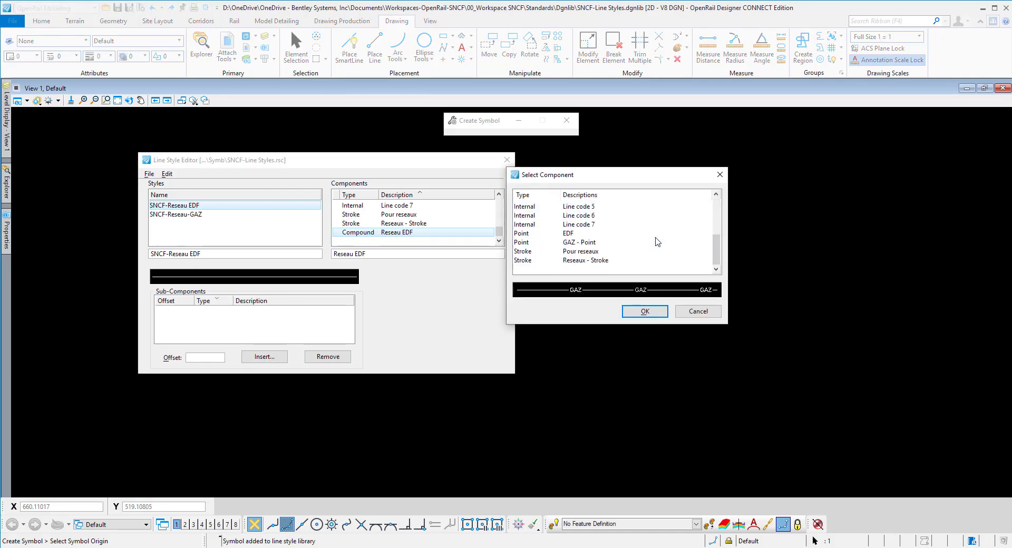
click(579, 233)
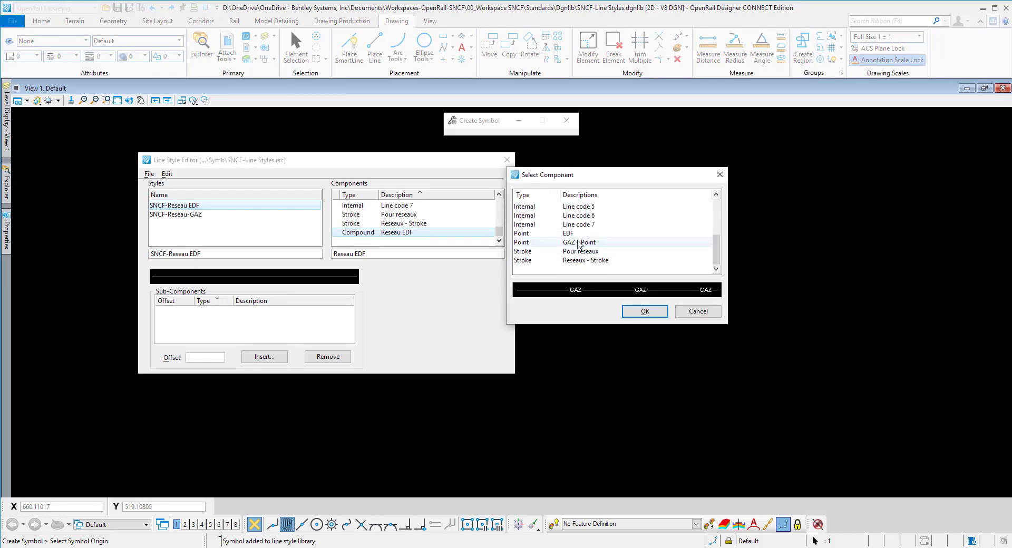
click(644, 312)
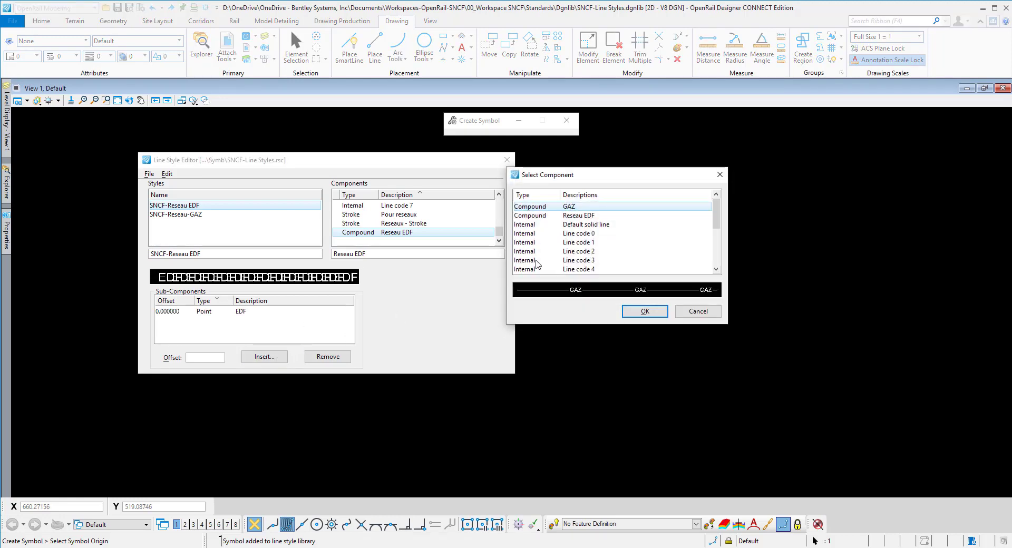
scroll(594, 261, down, 3)
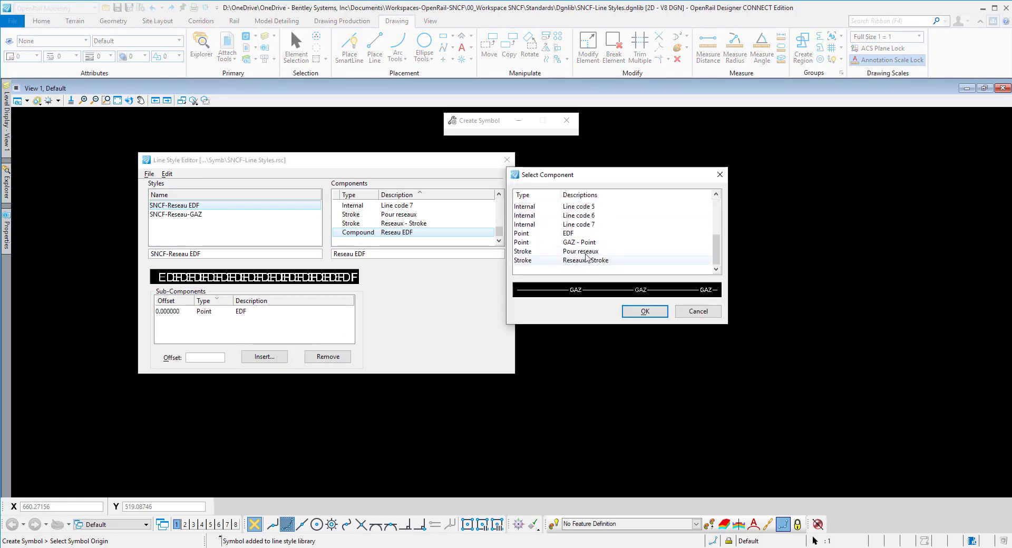
click(586, 252)
click(640, 310)
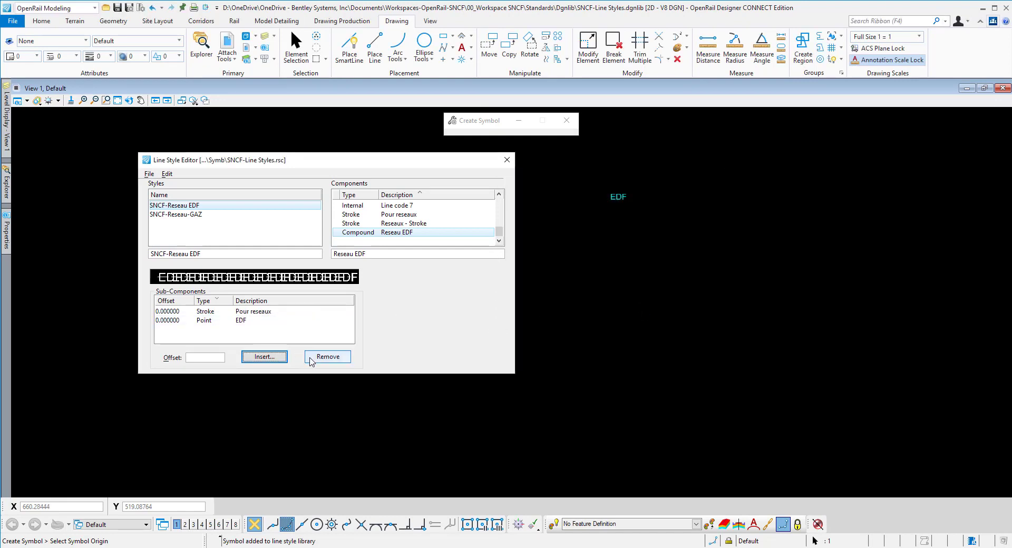
Step: Link the SNCF-Reseau EDF line style to the Reseau EDF compound component
click(184, 205)
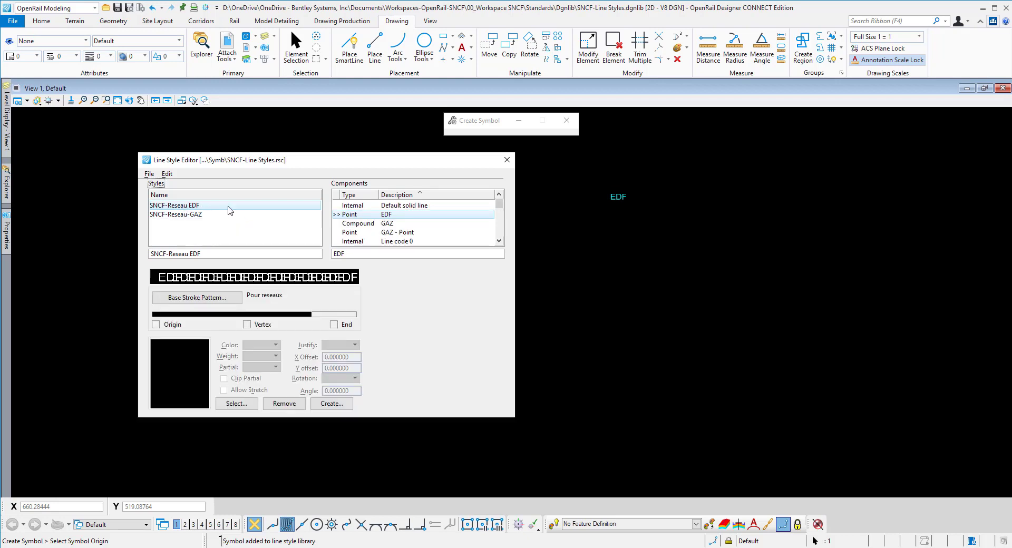
scroll(388, 235, down, 5)
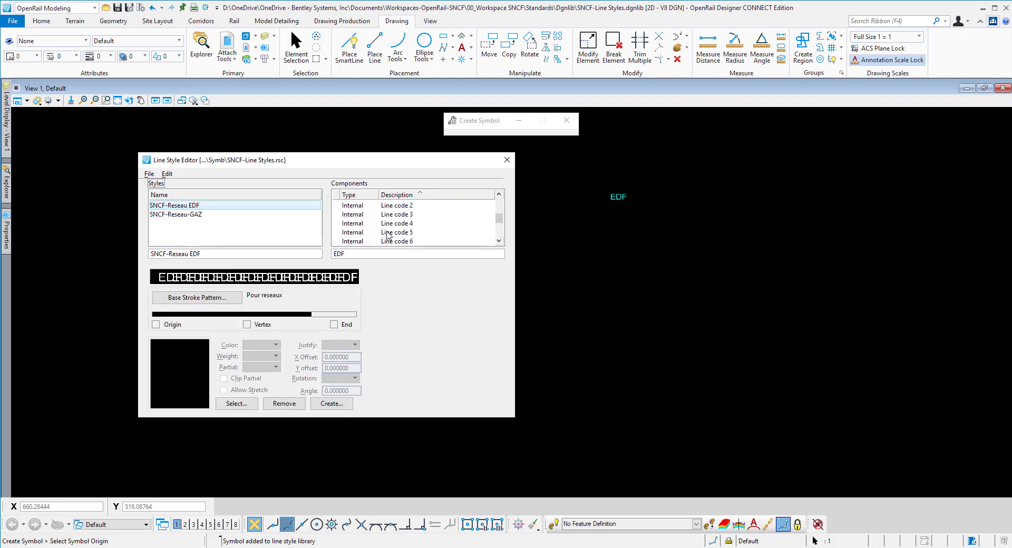
click(396, 233)
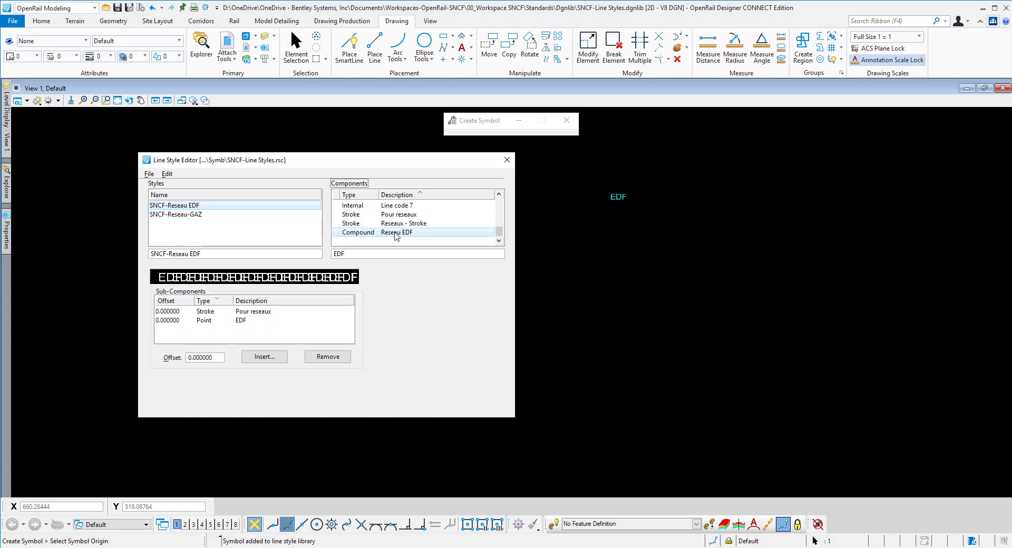
click(167, 175)
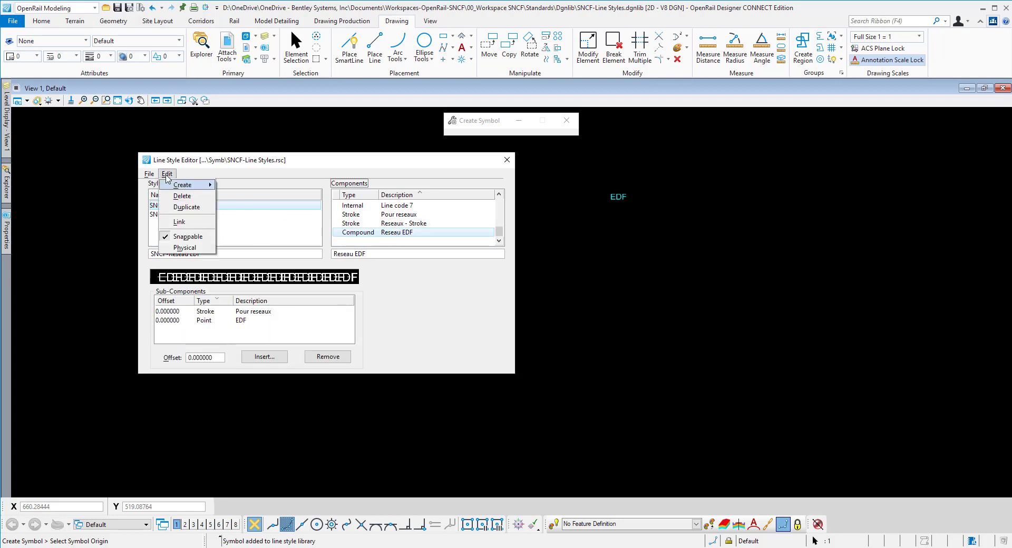
click(178, 222)
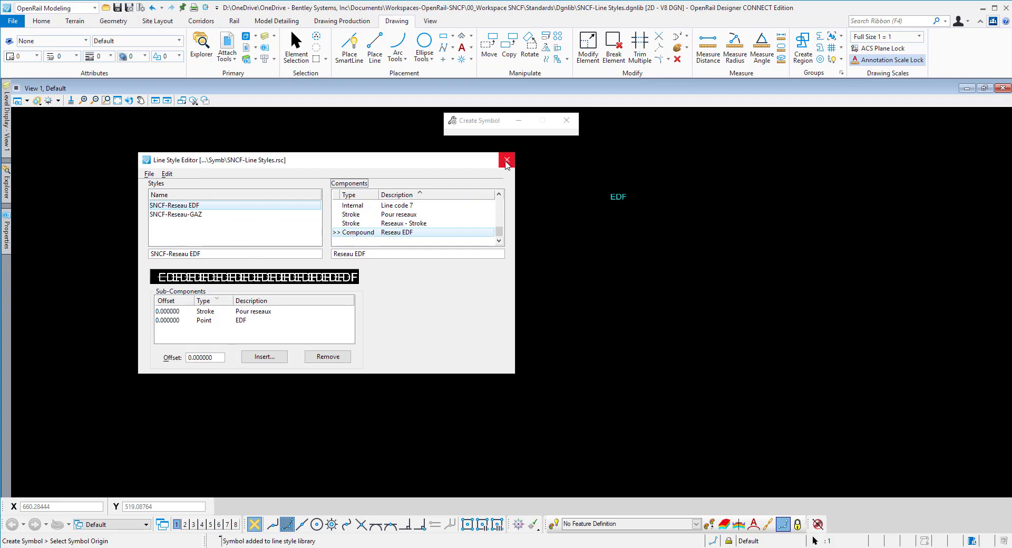
Step: Save the SNCF-Line Styles.rsc library and close the Line Style Editor
click(149, 174)
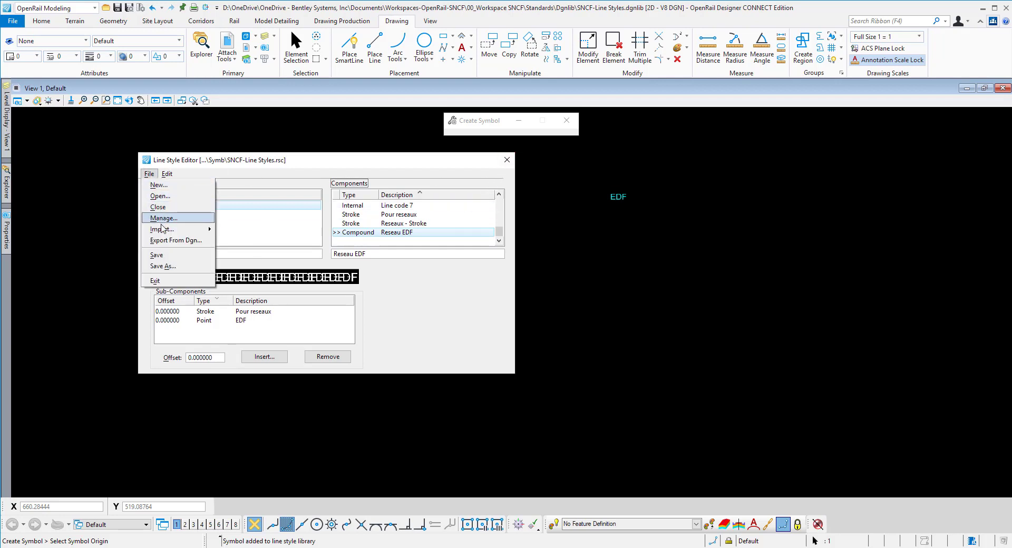
click(156, 255)
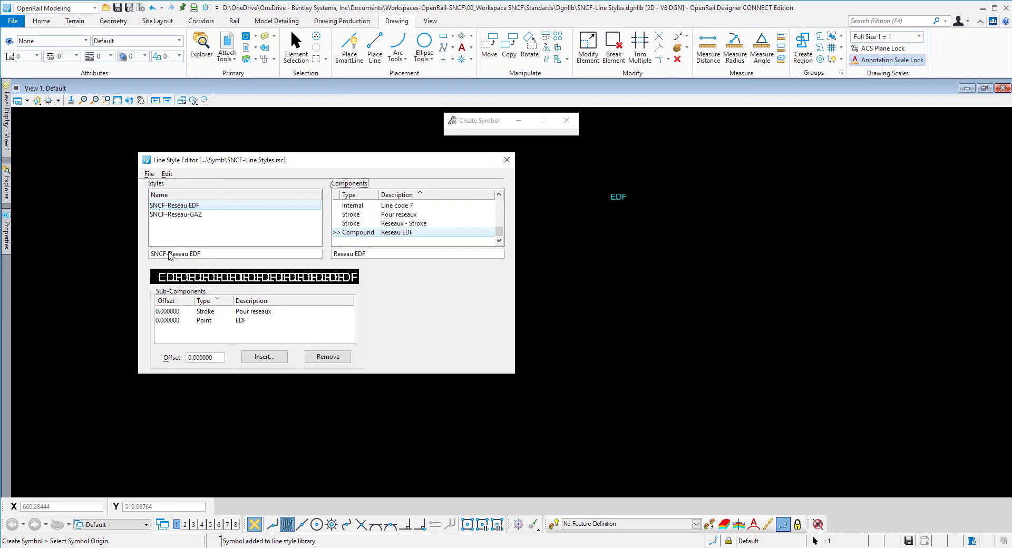
click(506, 160)
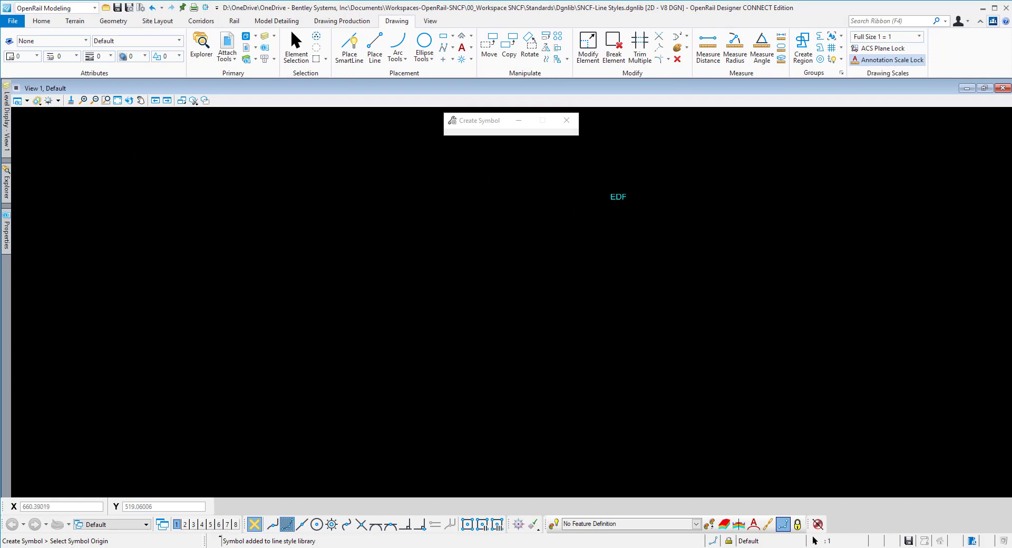
Step: Make SNCF-Reseau EDF the active line style
click(178, 41)
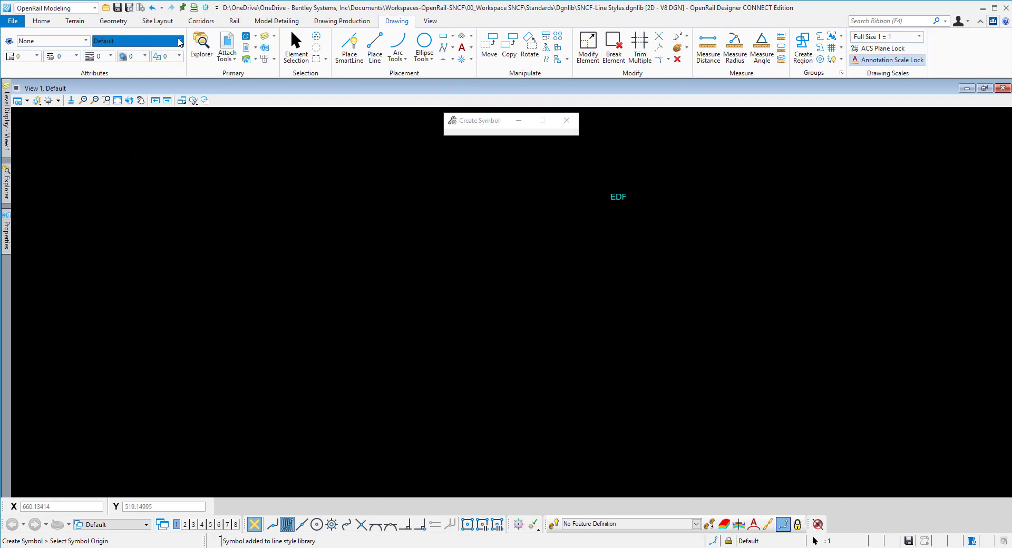
click(78, 56)
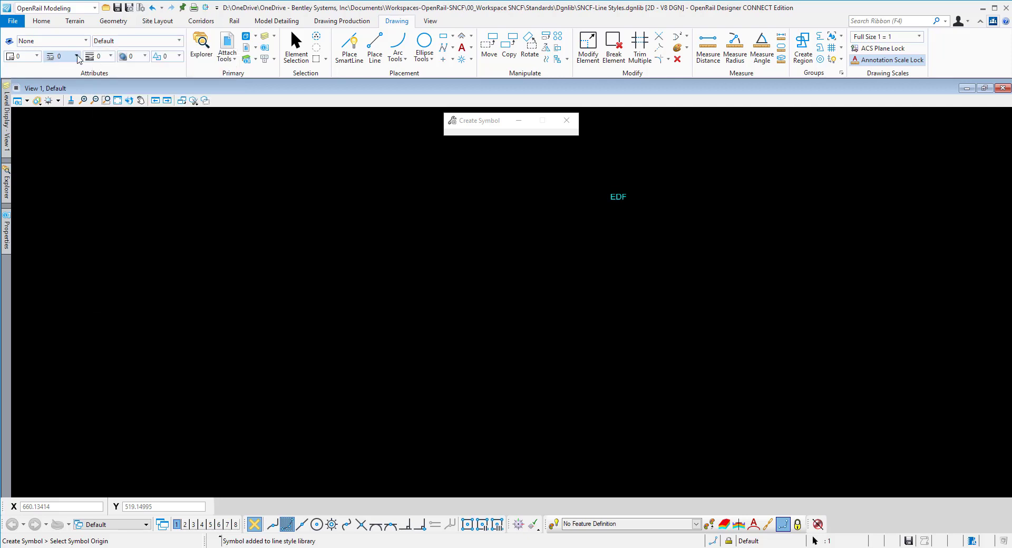
click(78, 57)
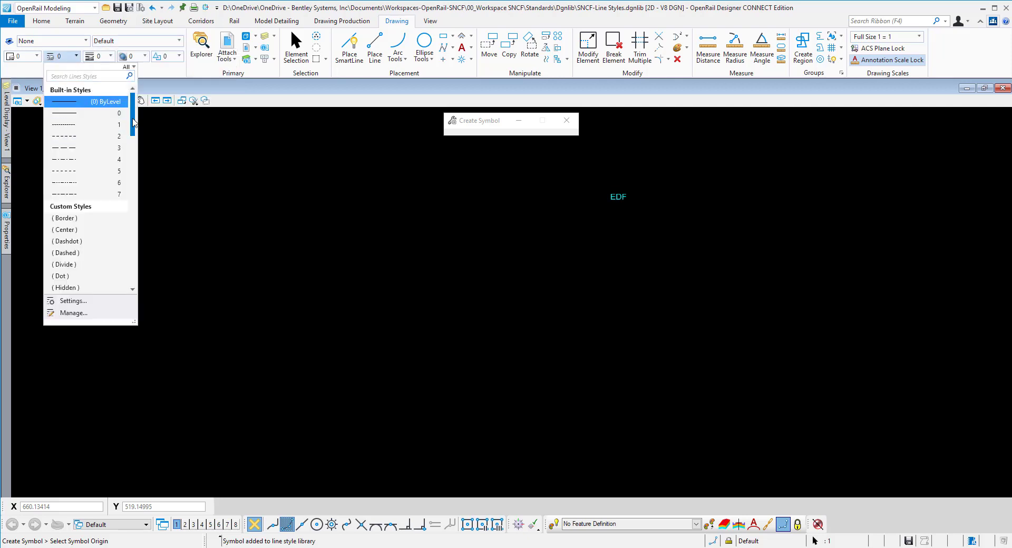
mouse_move(131, 125)
mouse_down()
mouse_move(132, 232)
mouse_move(132, 216)
mouse_up()
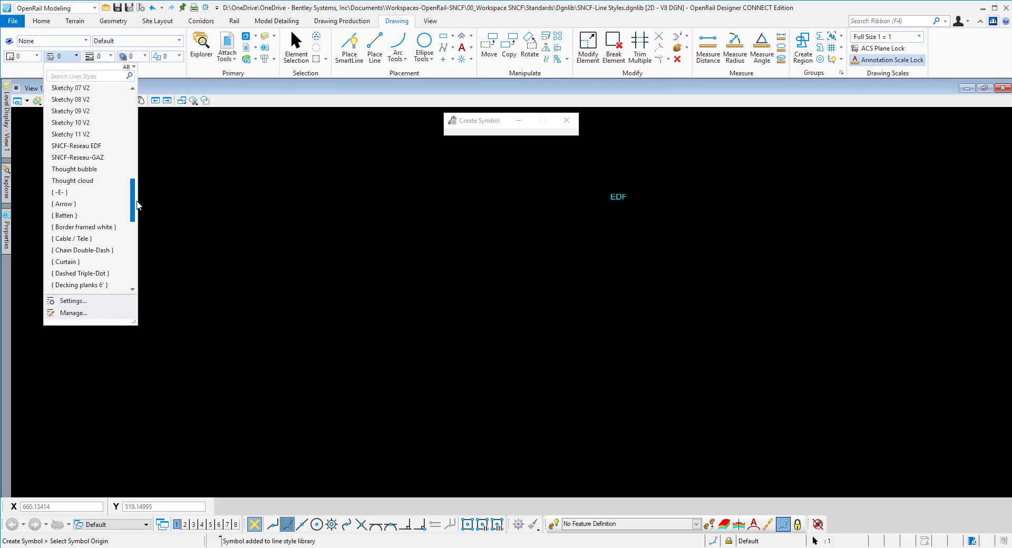
click(101, 147)
Step: Draw a horizontal test SmartLine below the EDF text using the SNCF-Reseau EDF line style
click(354, 47)
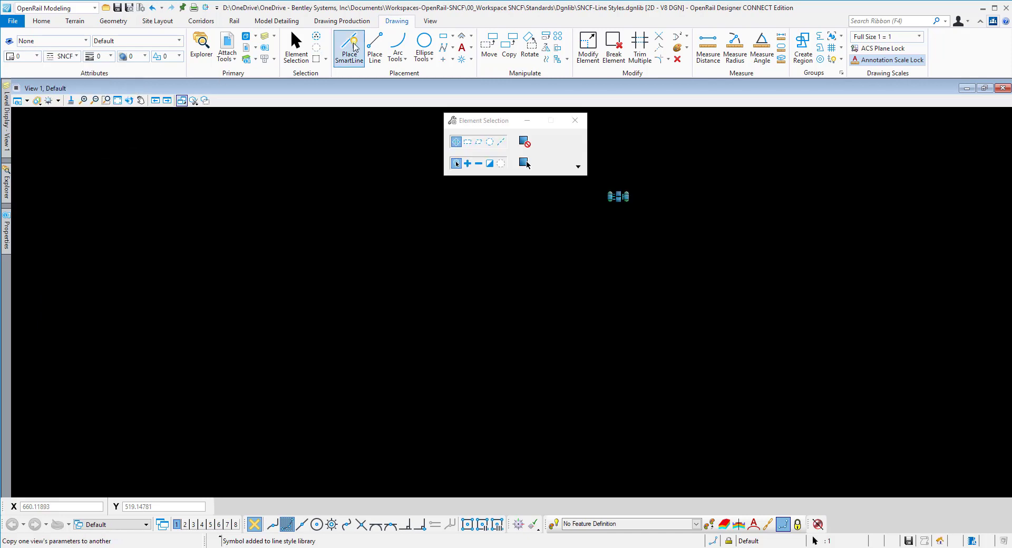
click(183, 267)
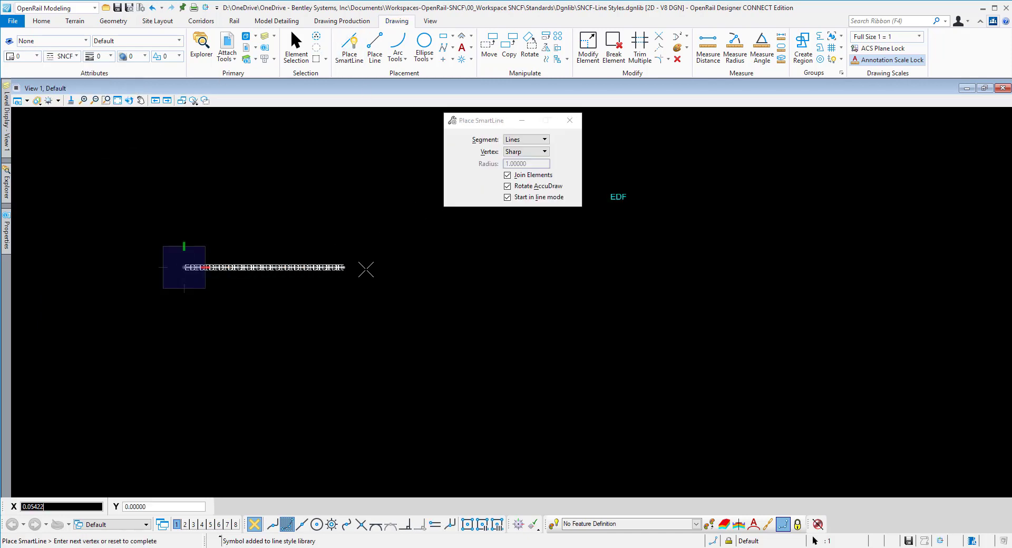
click(641, 269)
right_click(653, 267)
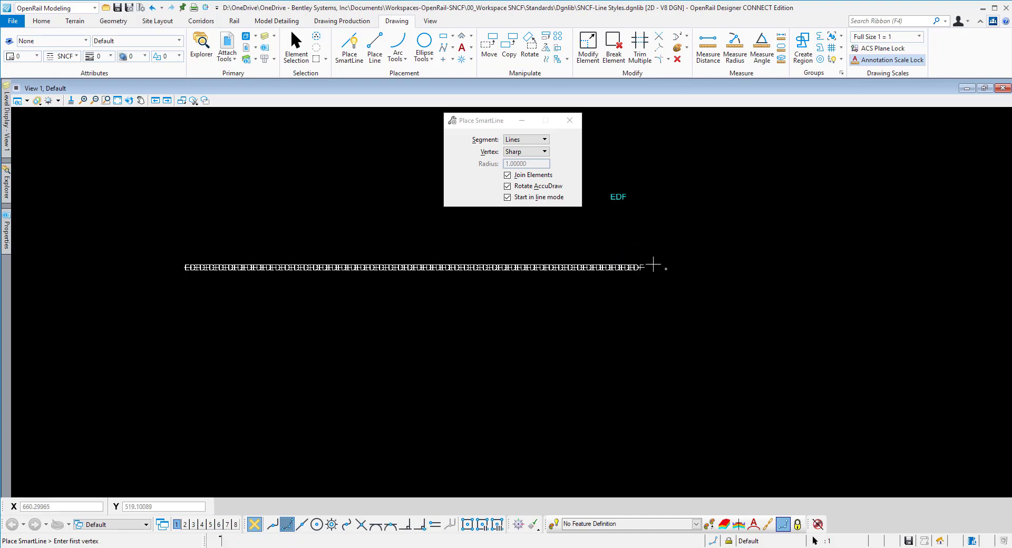
scroll(645, 269, up, 3)
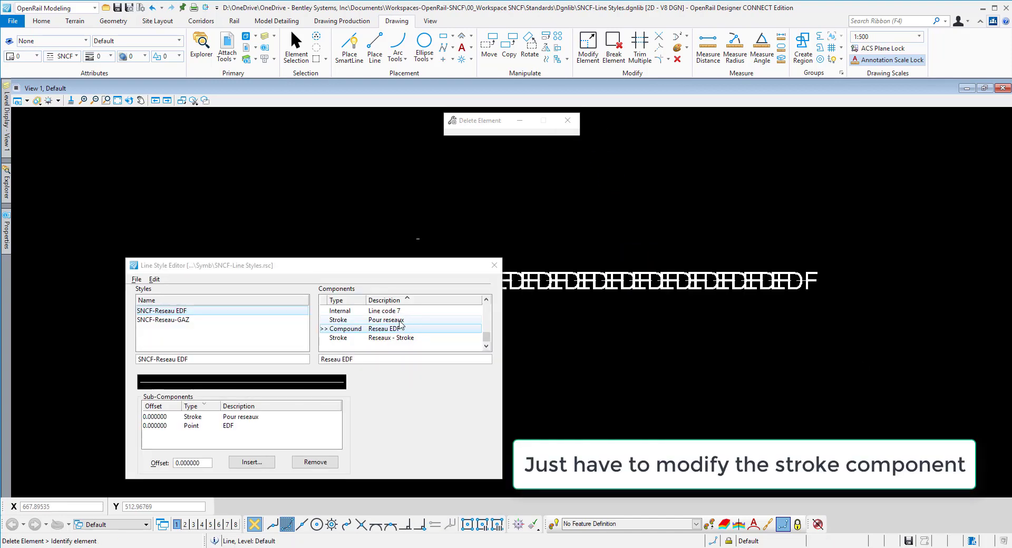
Step: Set the Pour reseaux stroke component's dash length to 0.025 and its gap length to 0.007
click(402, 320)
click(250, 495)
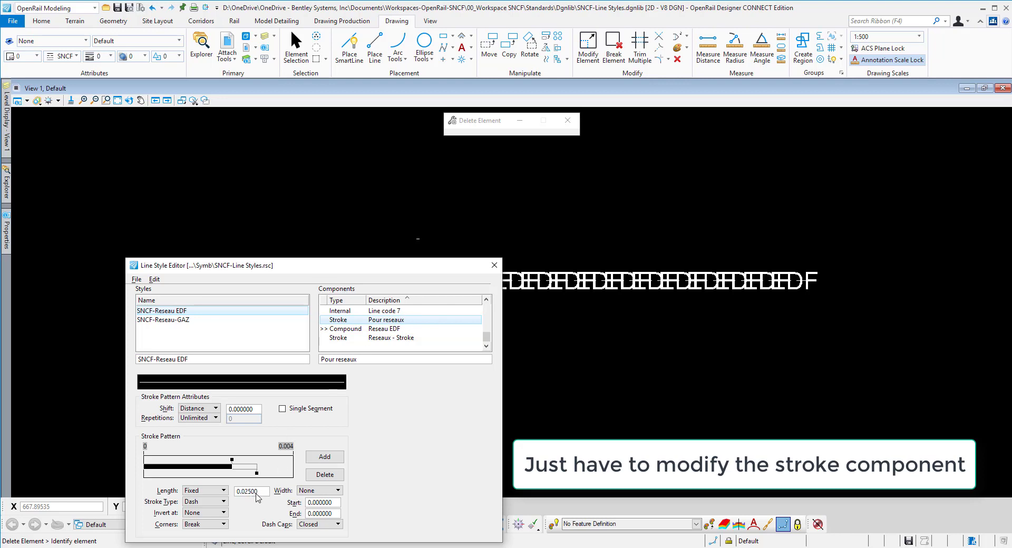
key(Tab)
click(264, 473)
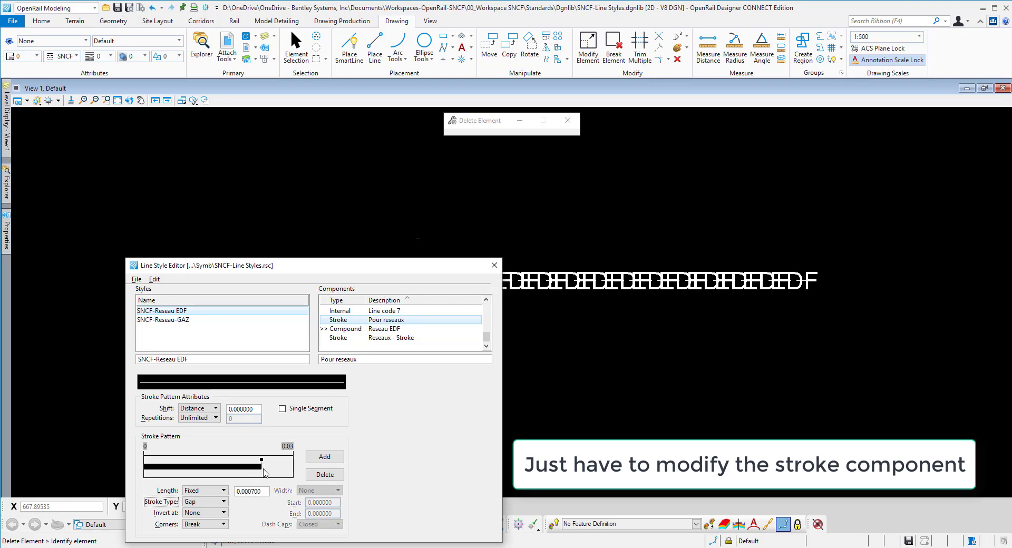
click(252, 494)
key(BackSpace)
key(Tab)
Step: Save the modified SNCF-Line Styles.rsc library and close the Line Style Editor
click(136, 279)
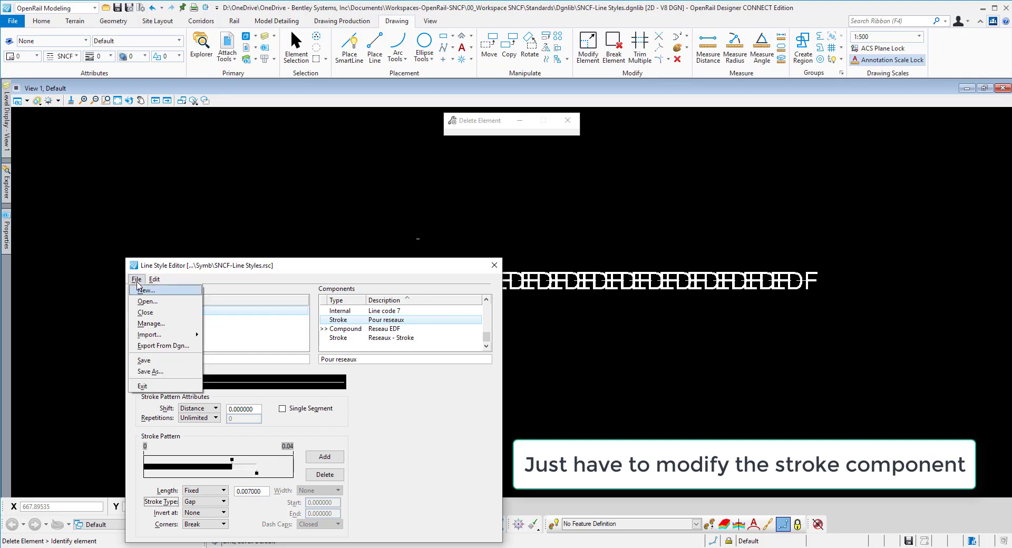
click(156, 362)
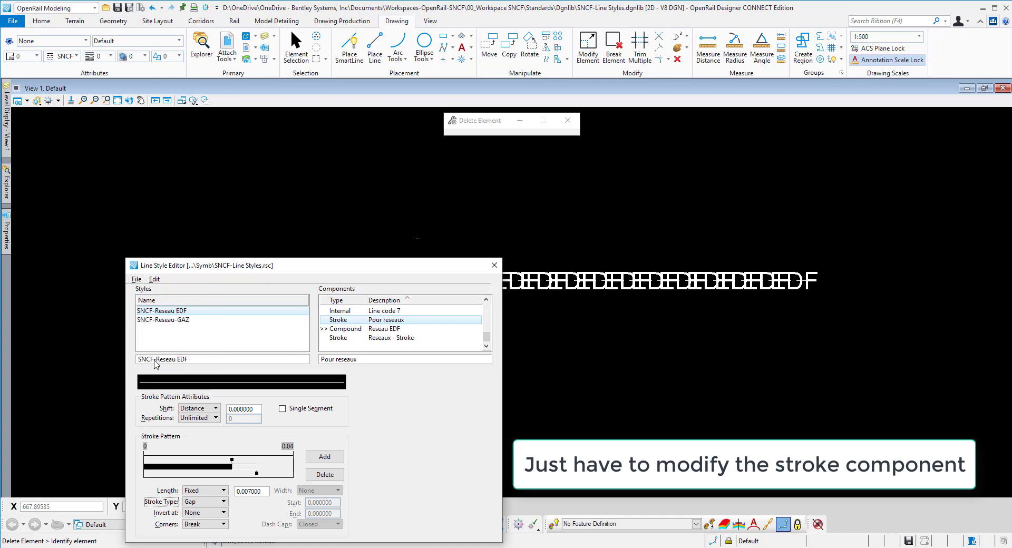
click(491, 265)
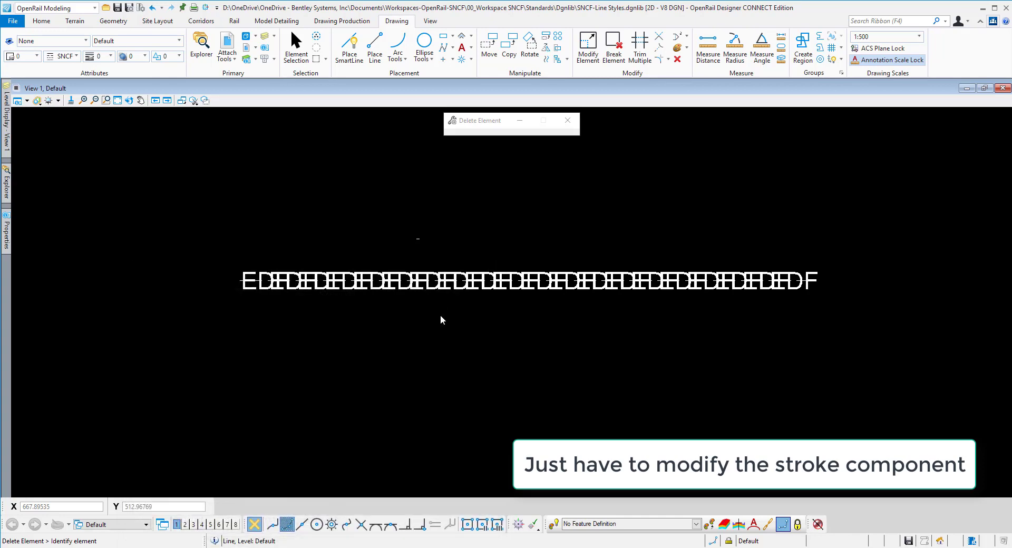
Step: Inspect the redrawn EDF line and change the drawing scale to 1:200
scroll(440, 314, up, 5)
scroll(439, 314, down, 2)
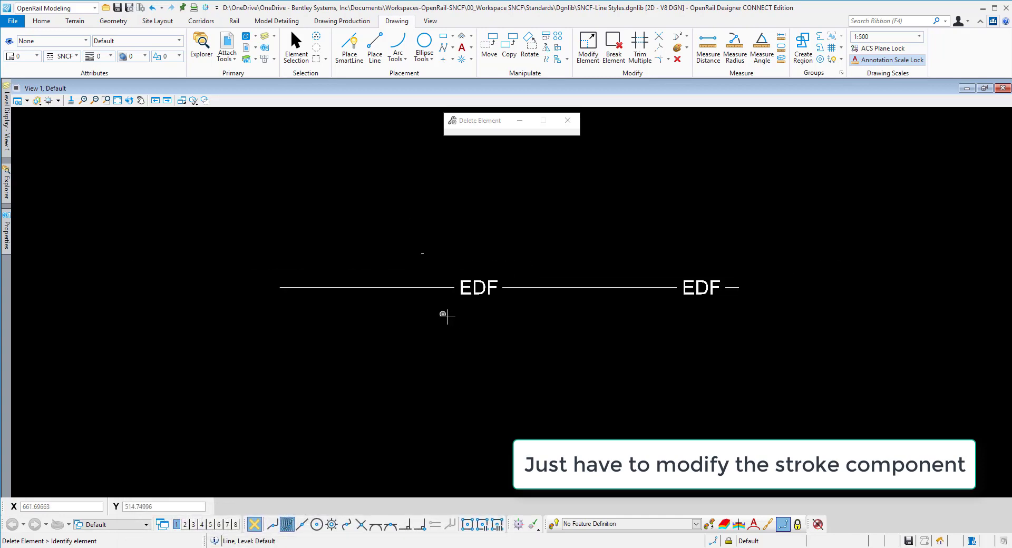
middle_drag(445, 317, 399, 302)
scroll(366, 290, down, 1)
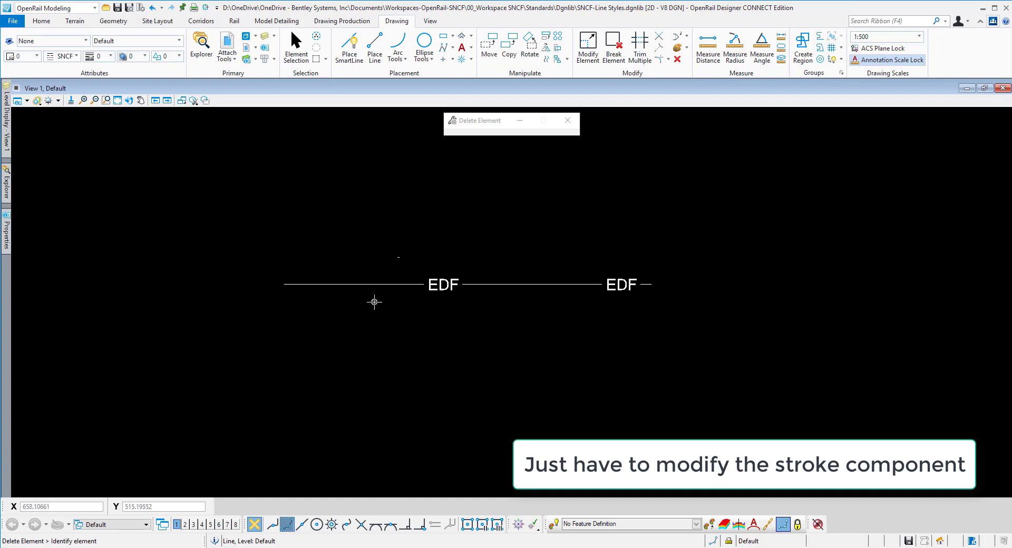
click(920, 36)
click(888, 73)
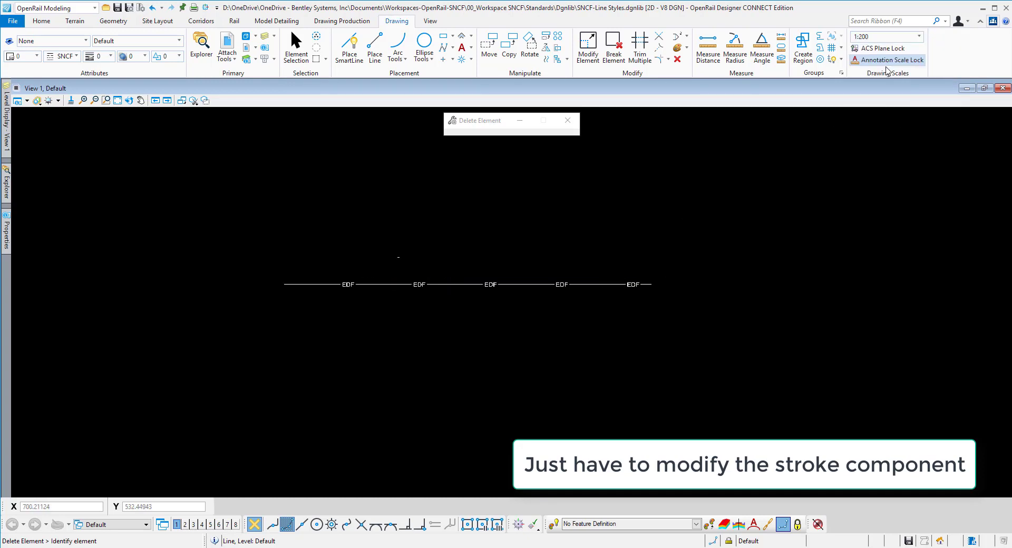
scroll(482, 300, up, 1)
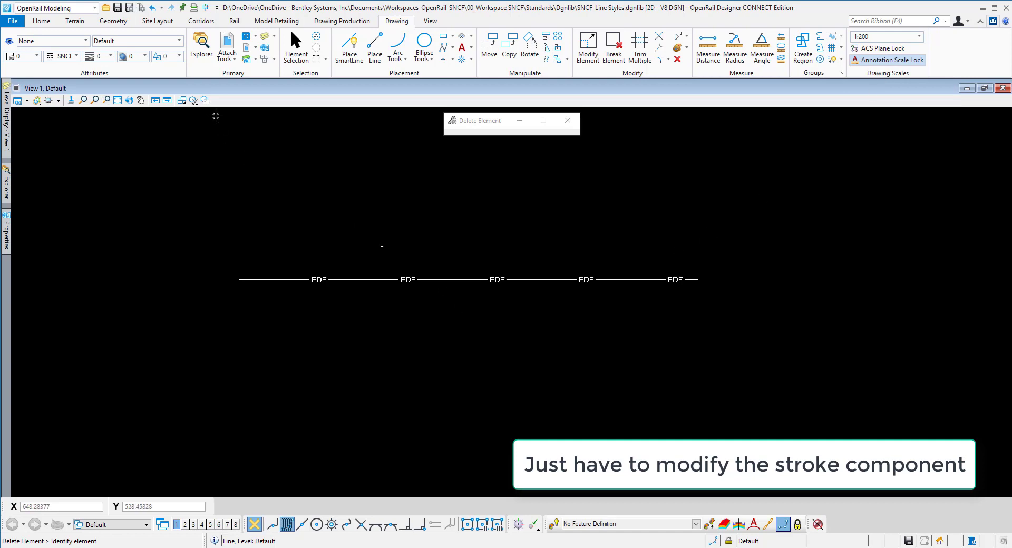
Step: Draw a second horizontal SmartLine below the existing EDF line with the SNCF-Reseau EDF line style active
click(349, 47)
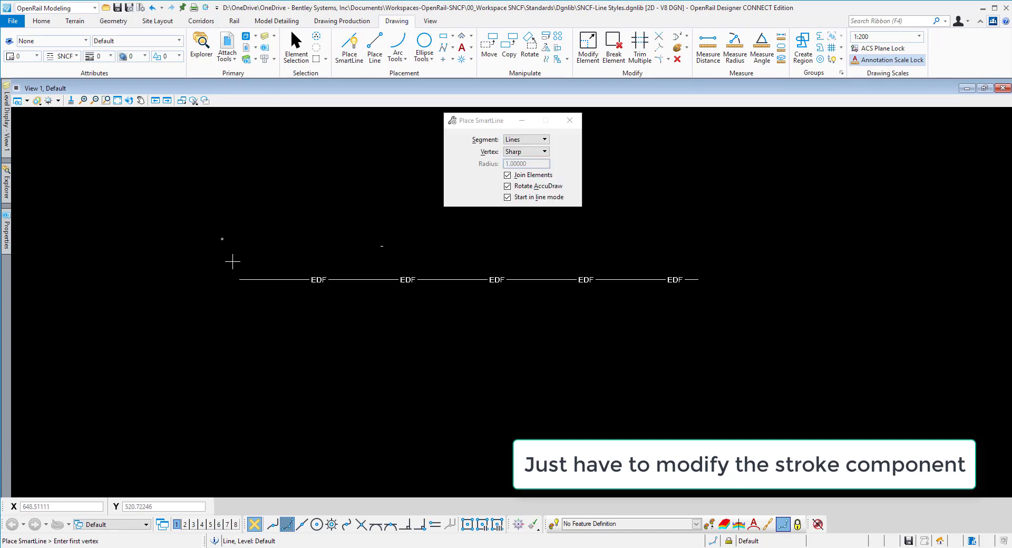
click(76, 56)
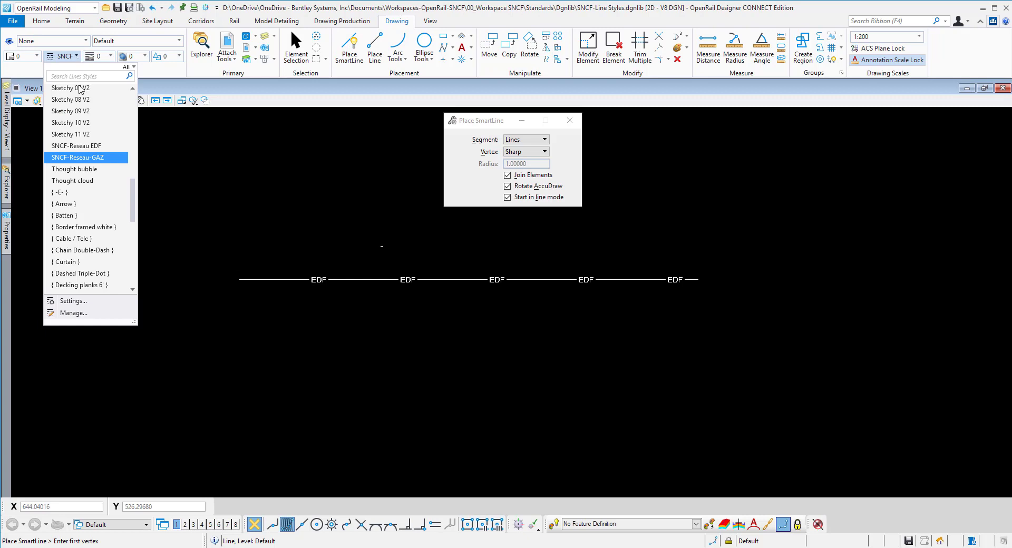
click(84, 145)
click(181, 320)
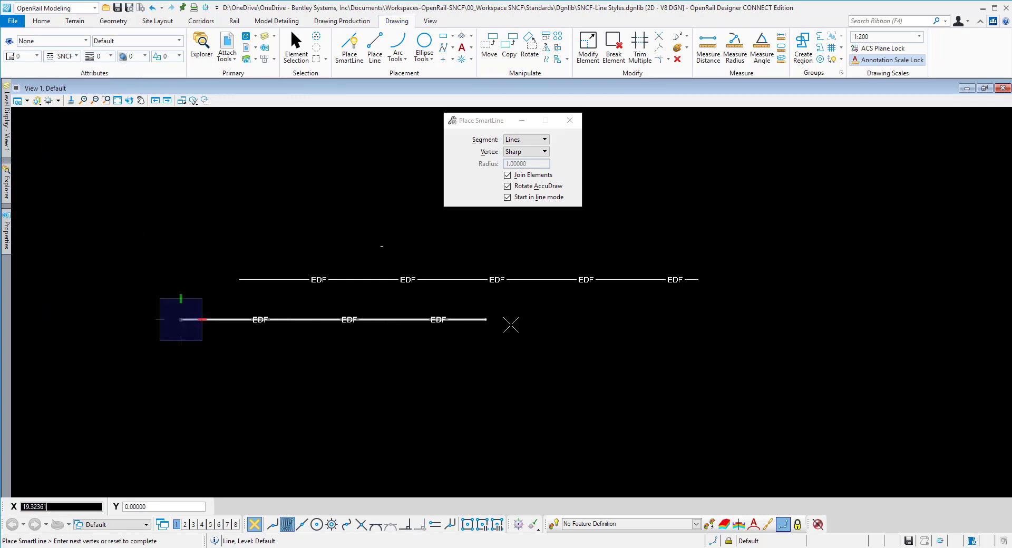
click(696, 319)
right_click(696, 321)
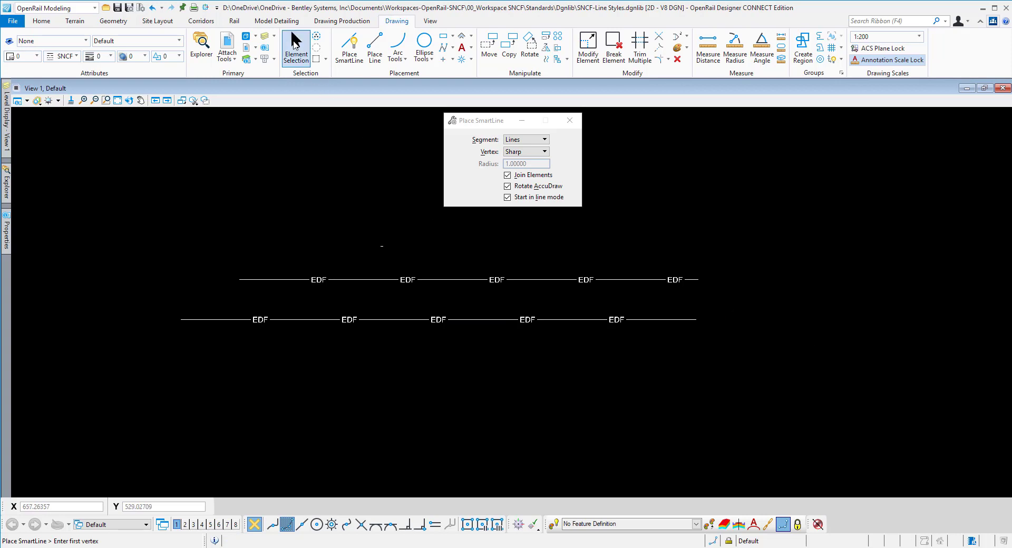
Step: Select both EDF test lines together with the small element above them and delete them all
click(296, 45)
drag(145, 188, 781, 435)
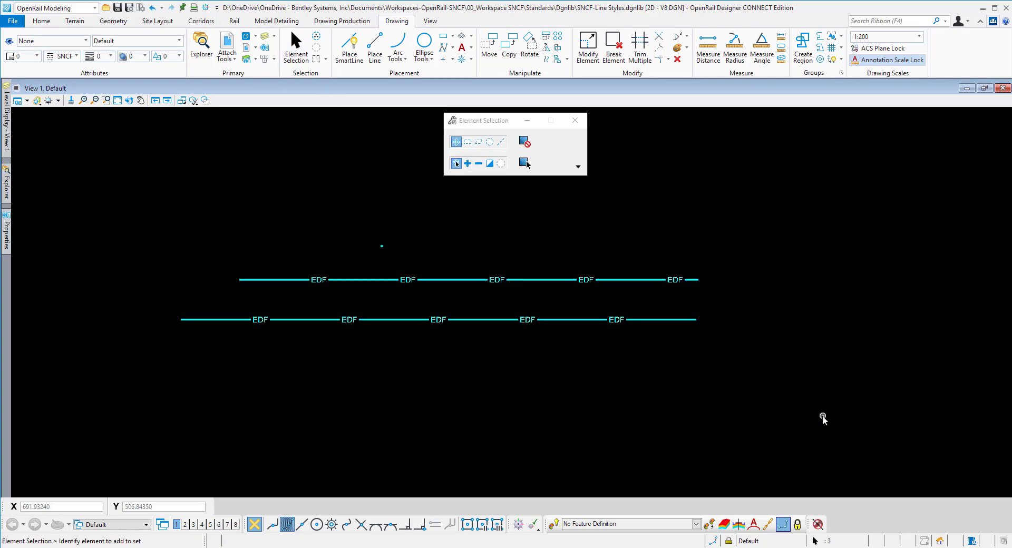
key(Delete)
click(822, 414)
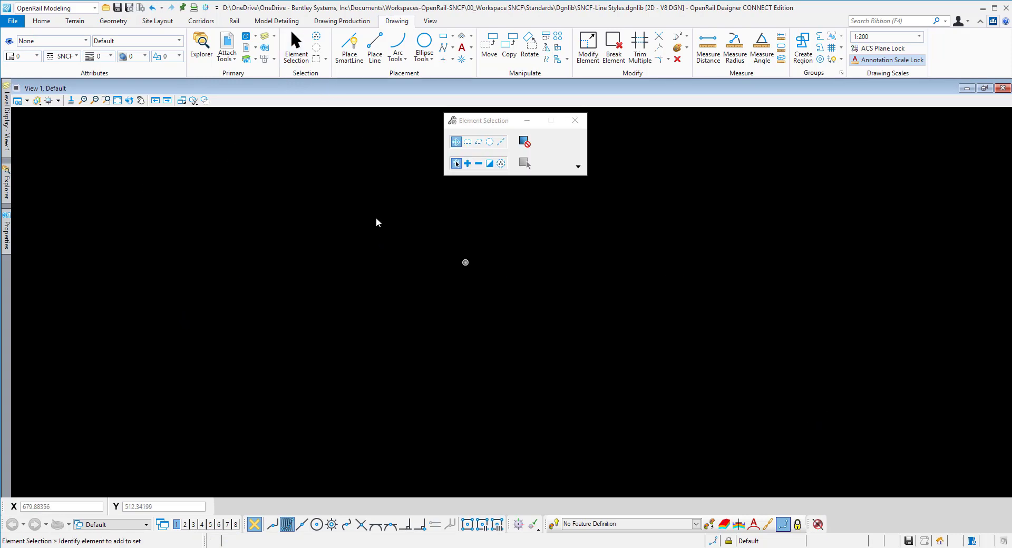
Step: Create a new element template in the SNCF > Réseaux group of SNCF-Line Styles.dgnlib
click(87, 43)
click(41, 250)
click(297, 183)
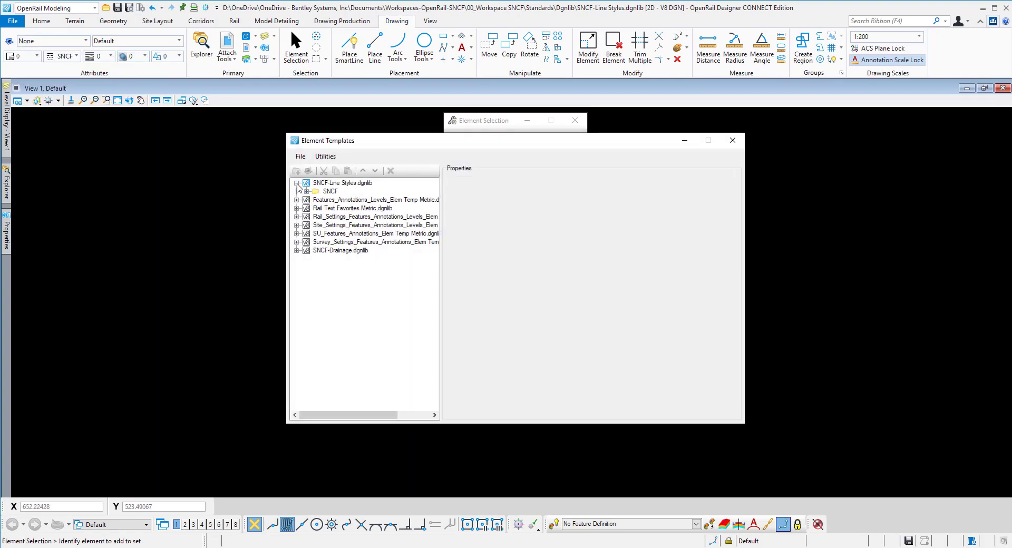
click(306, 191)
click(316, 200)
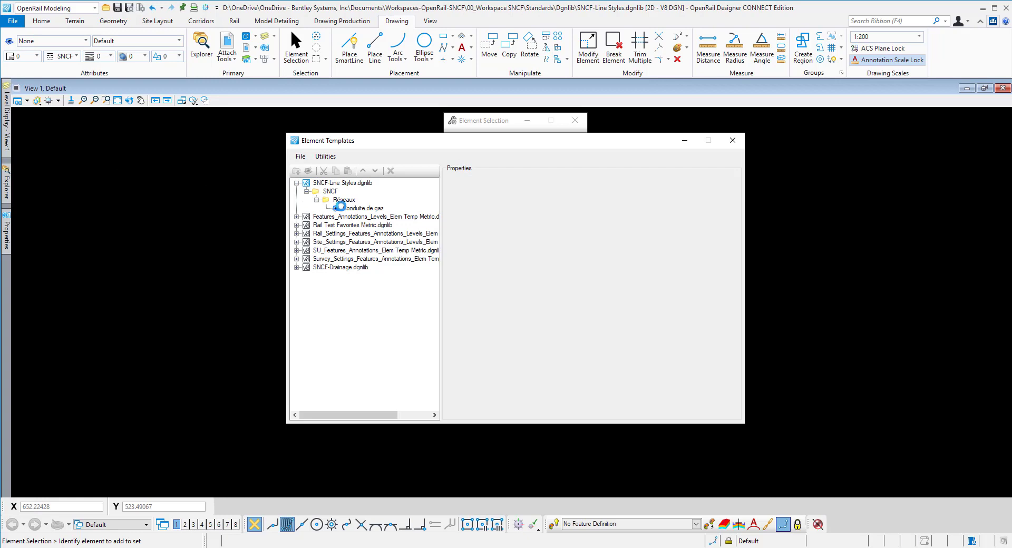
click(345, 201)
right_click(352, 201)
click(389, 217)
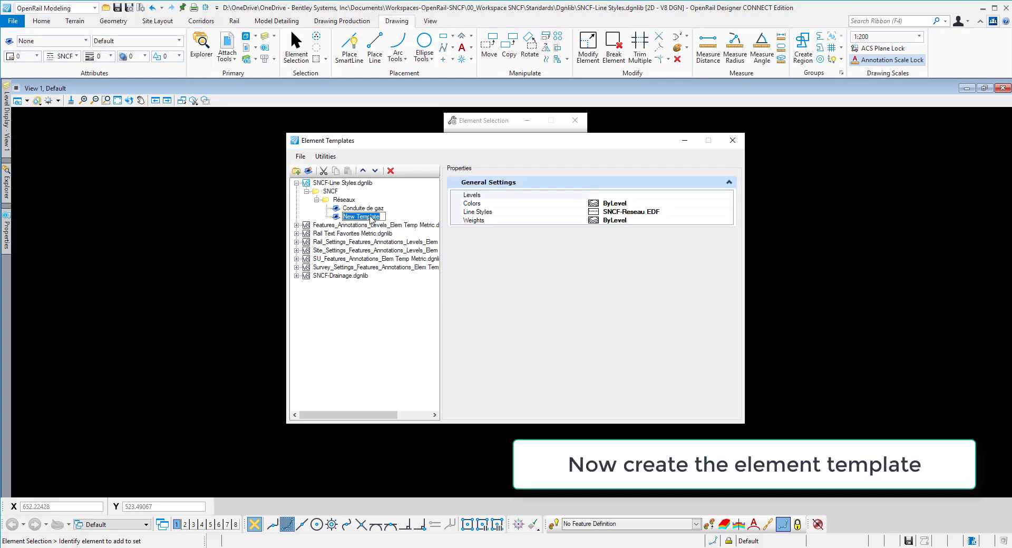
Step: Name the new element template "Réseau Electricité"
text(Conduite Electricité)
key(shift+Home)
text(Réseau)
key(Return)
Step: Assign level A_REDF_D to the Réseau Electricité template and close the Element Templates dialog
click(665, 195)
click(728, 196)
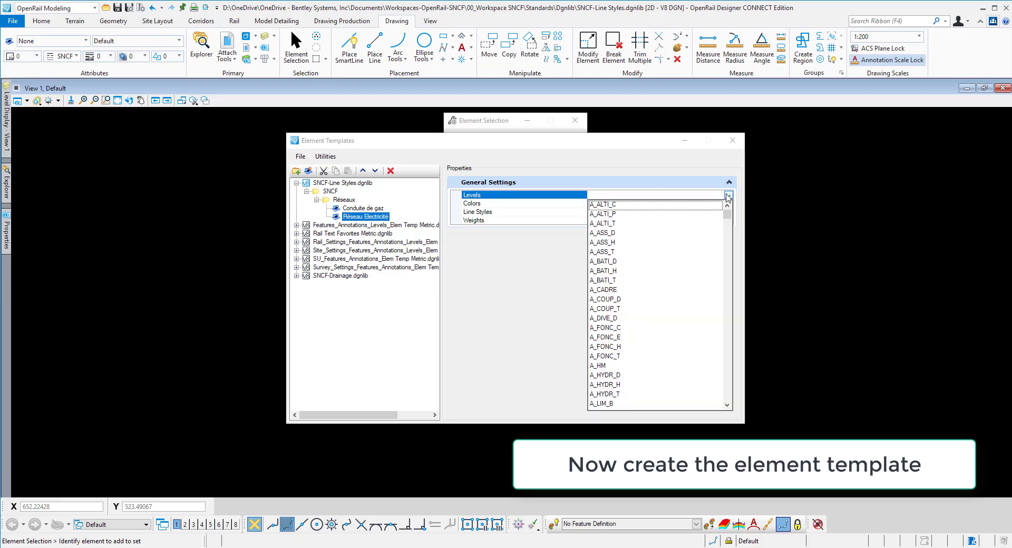
drag(728, 213, 727, 224)
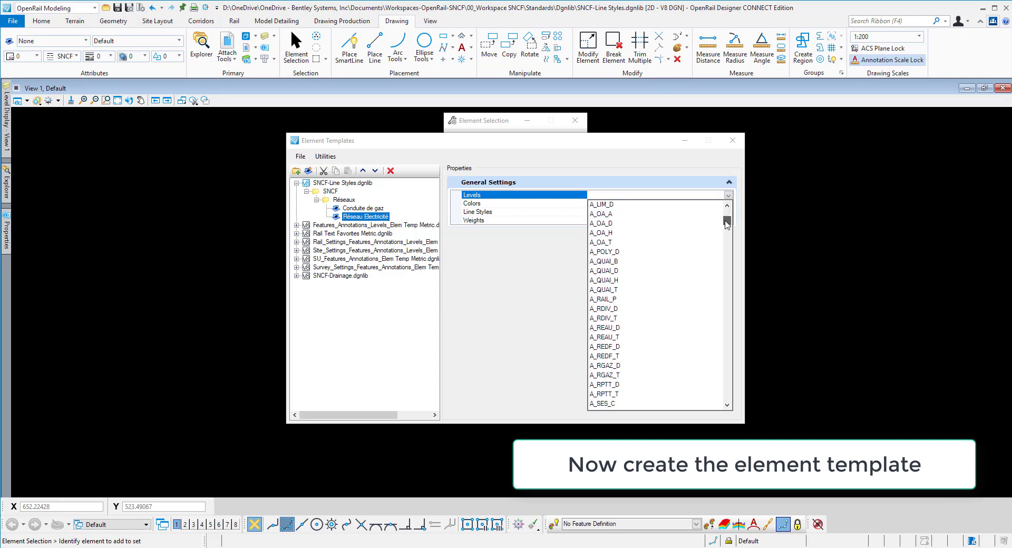
click(614, 347)
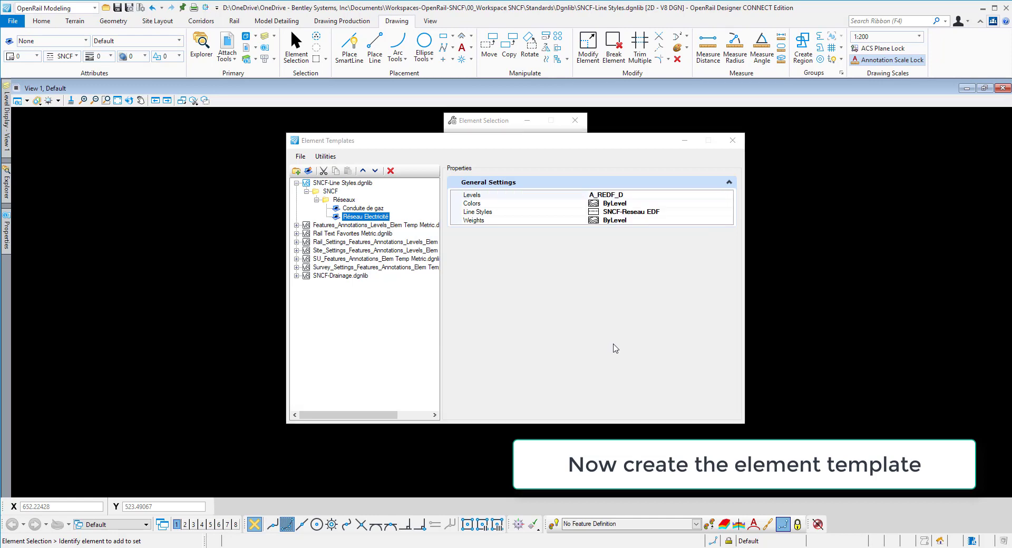
click(733, 140)
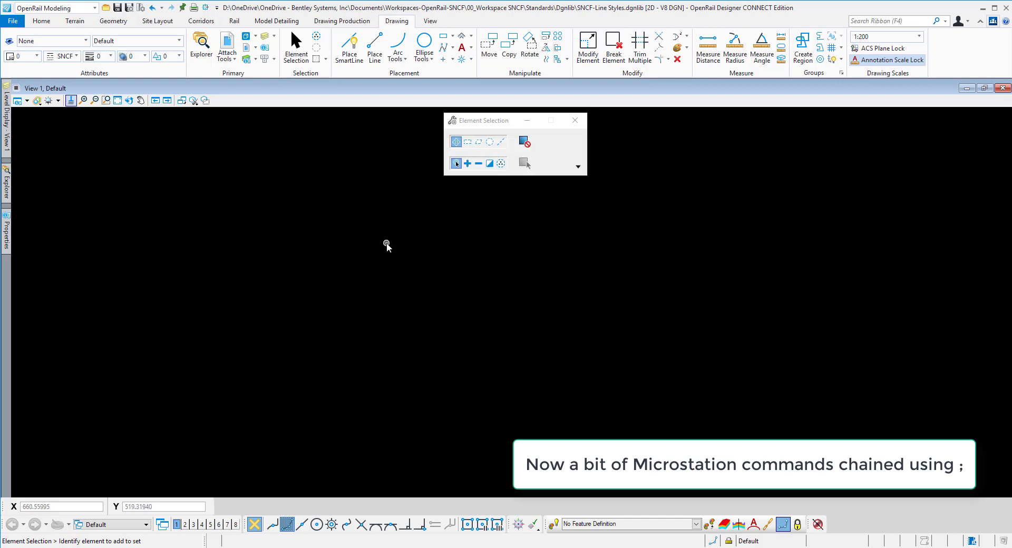
Step: Run the chained key-in template active SNCF\Réseaux\Réseau Electricité;place smartline
key(Return)
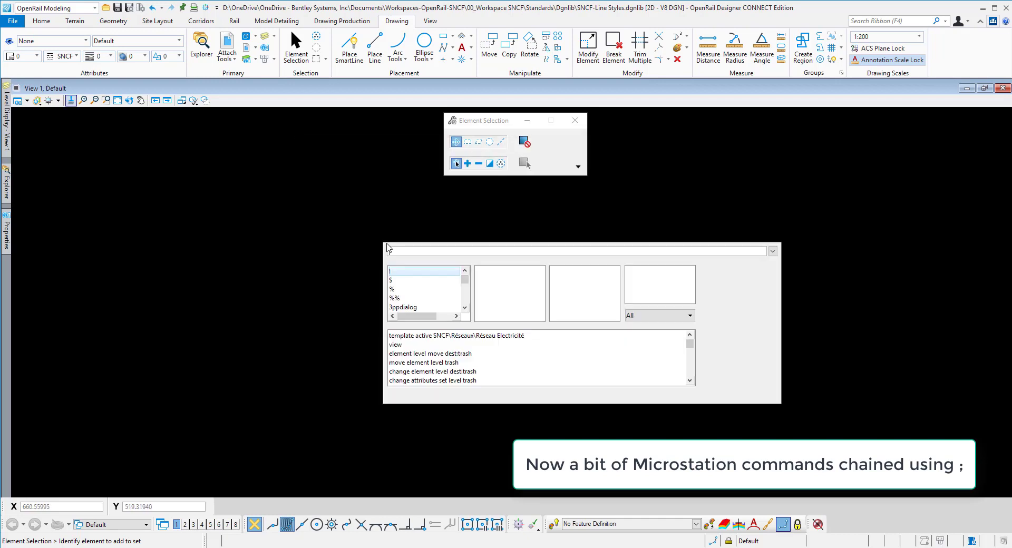
key(Up)
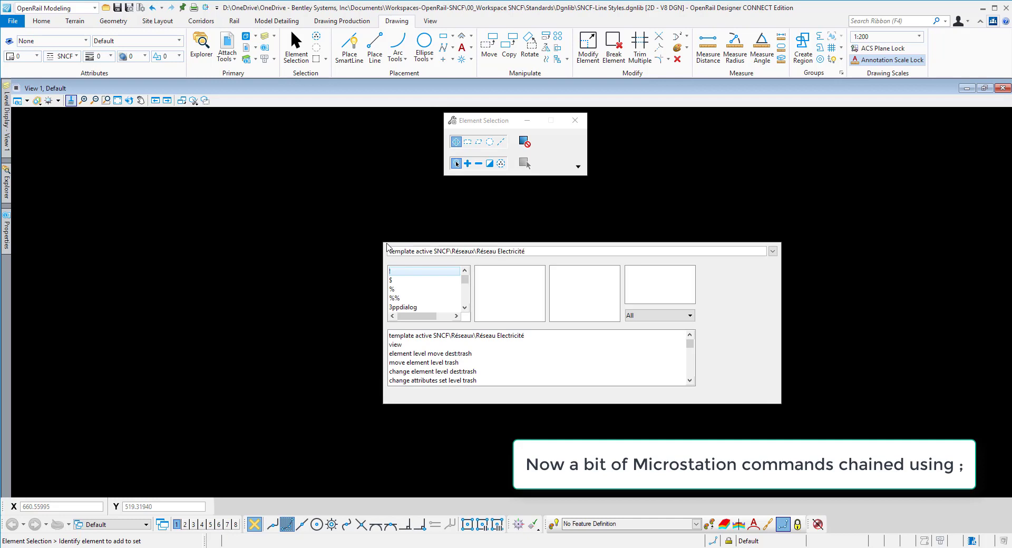
text(;)
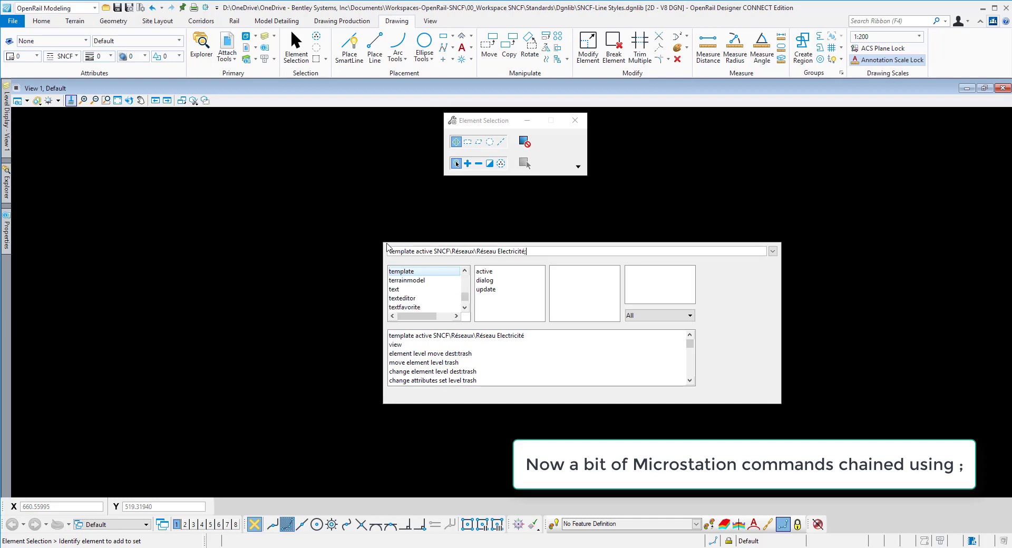
text(place smartline)
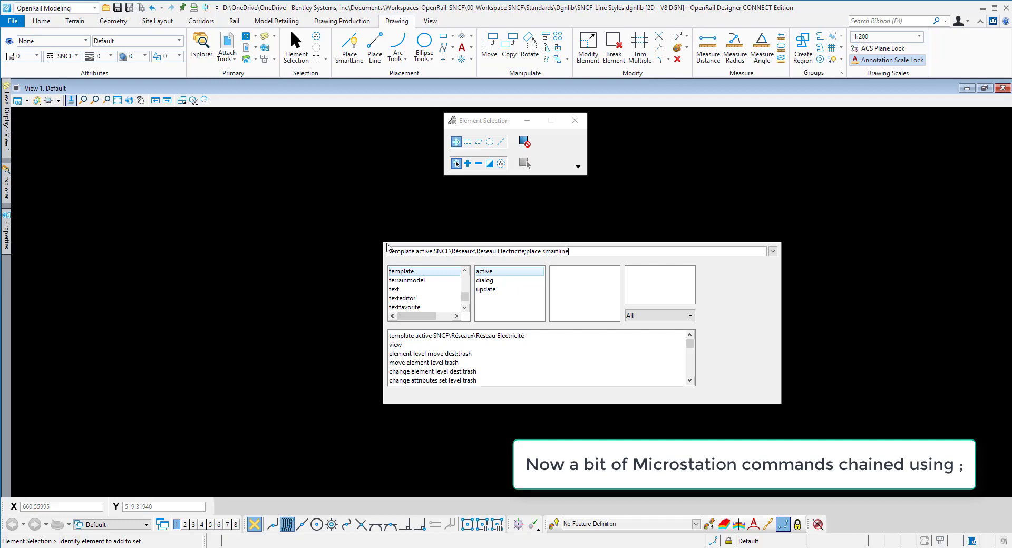
key(Return)
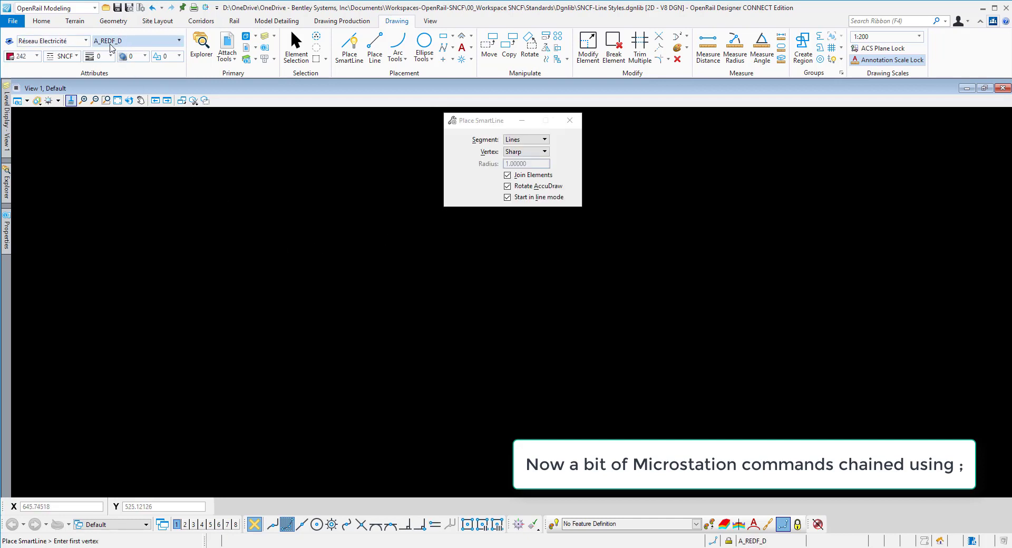
Step: Draw a horizontal single-segment test line across the upper part of the view with the active Réseau Electricité template
click(176, 217)
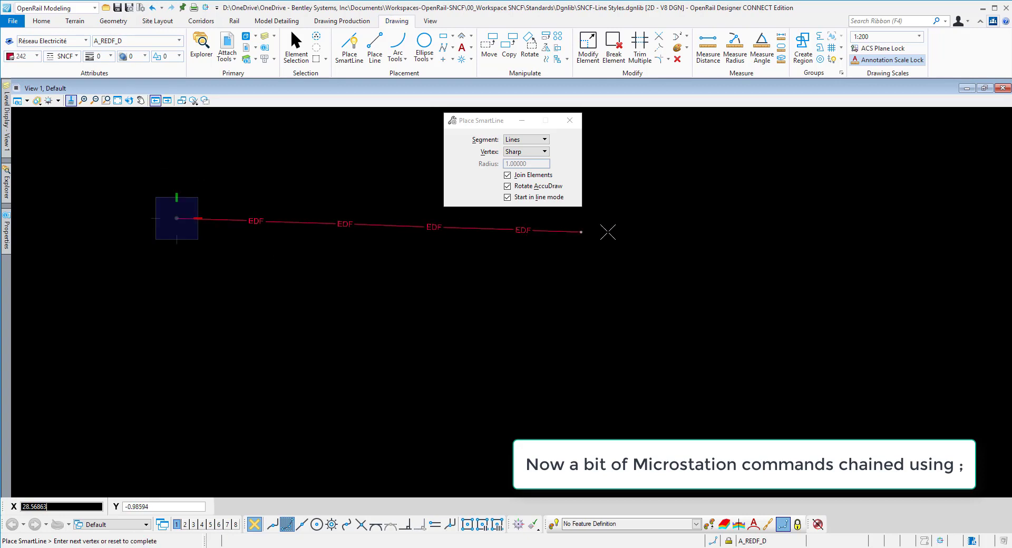
click(699, 223)
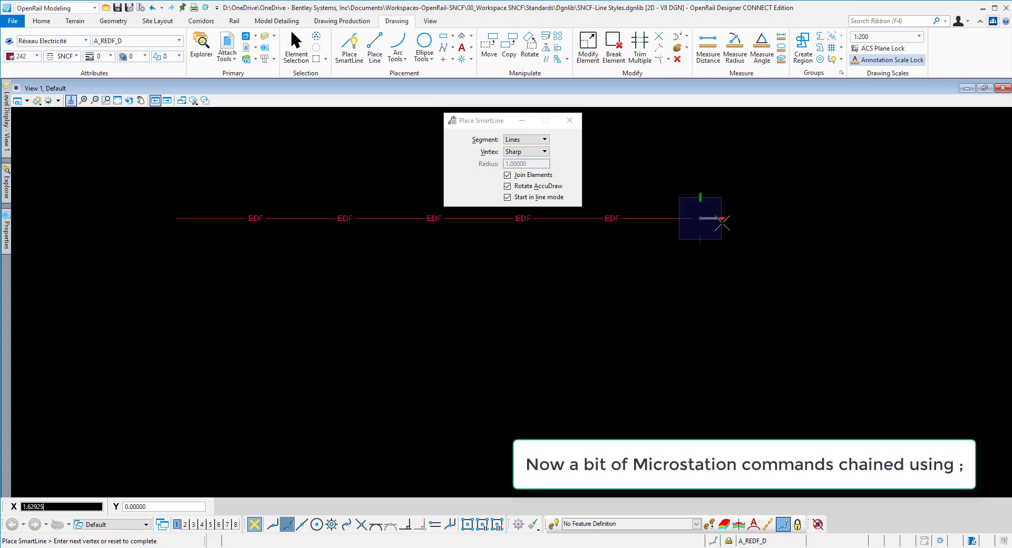
right_click(761, 225)
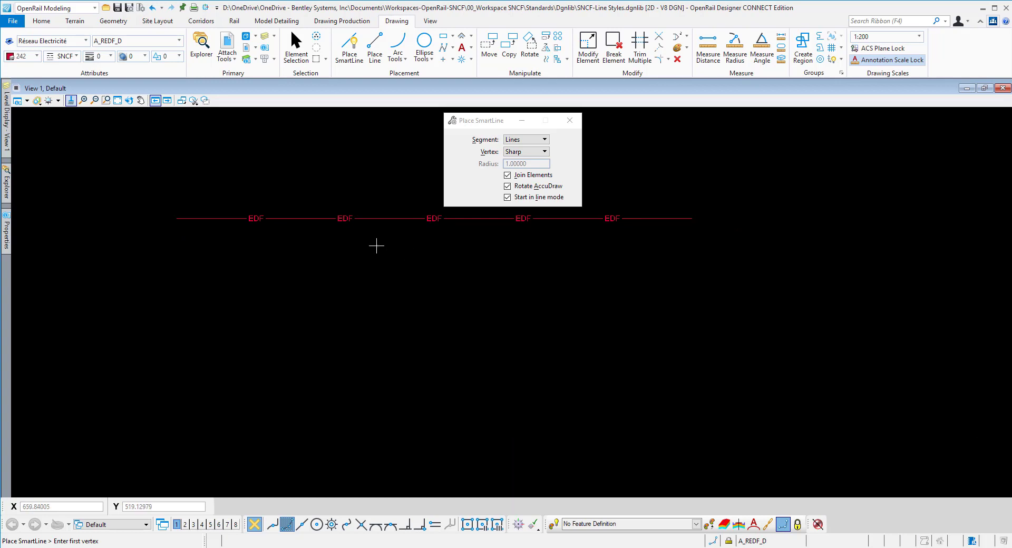
Step: End SmartLine placement and delete the EDF test line
key(Escape)
drag(148, 155, 731, 287)
key(Delete)
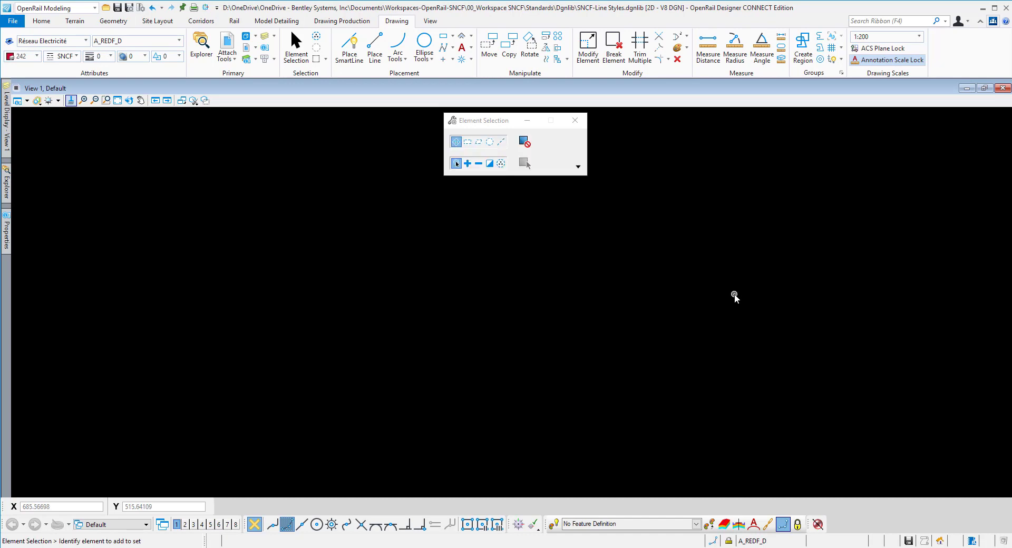
Step: Open EPURE.dgnlib from the GUI subfolder of the Dgnlib folder
click(106, 9)
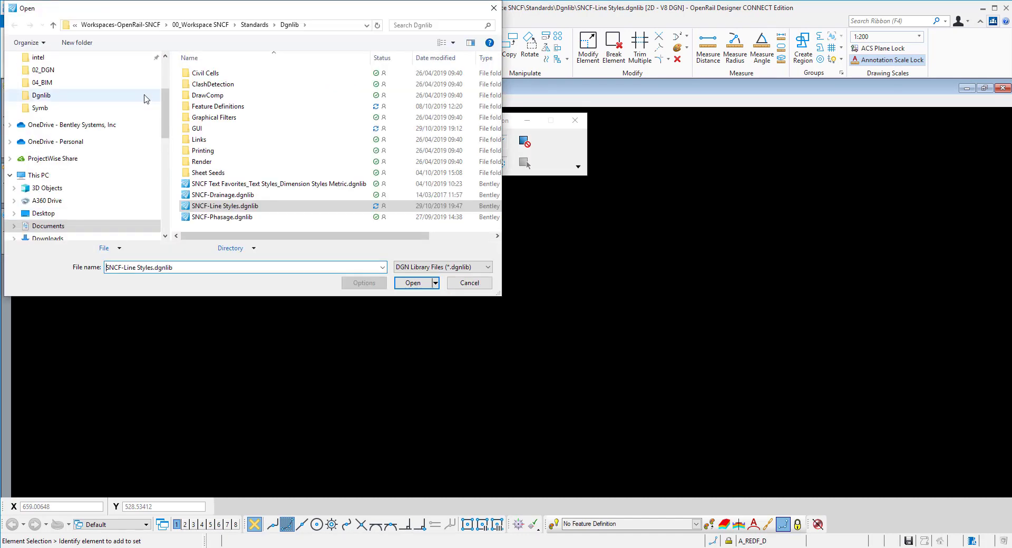
double_click(206, 128)
click(209, 74)
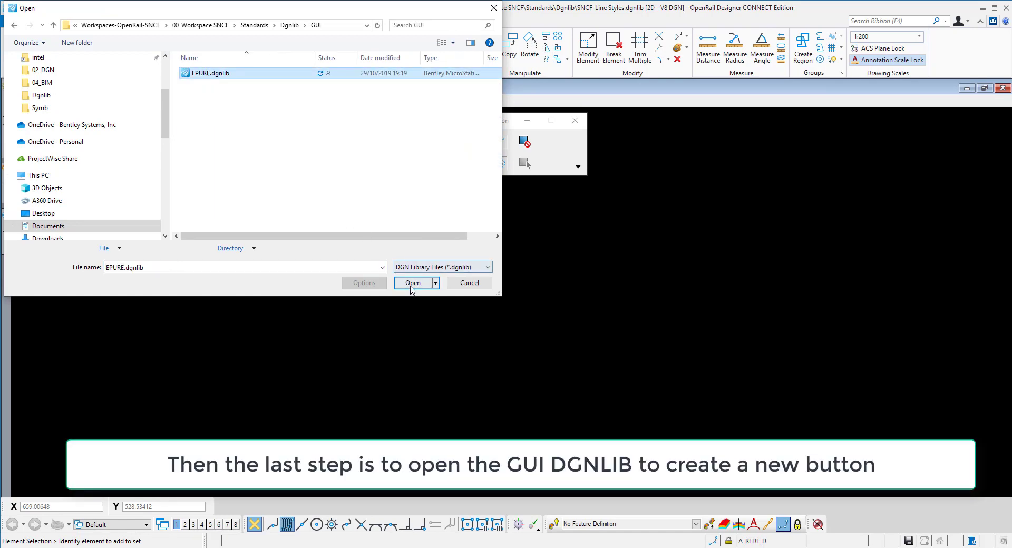
click(412, 282)
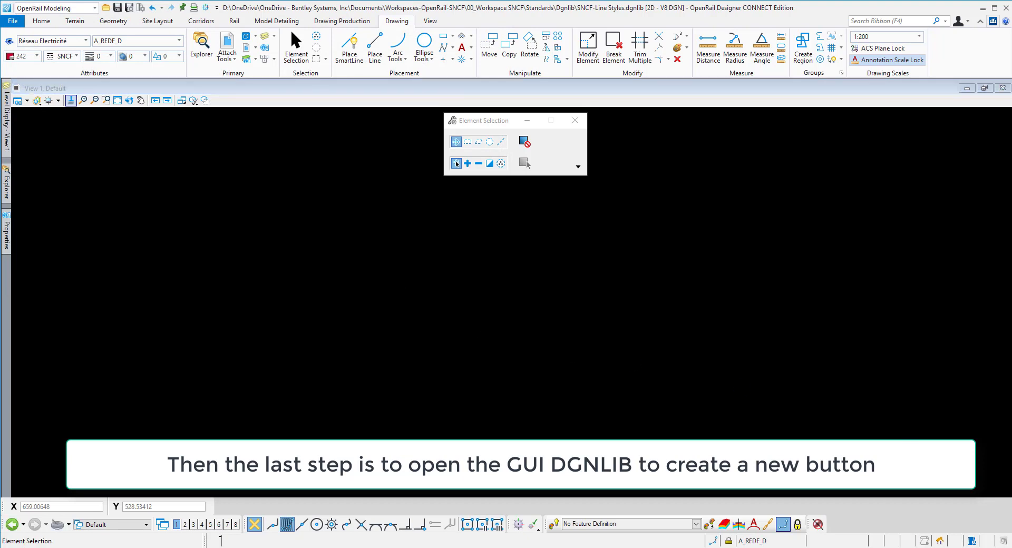
Step: Switch to the Epure workflow and open the ribbon customization from its Réseaux section
click(95, 8)
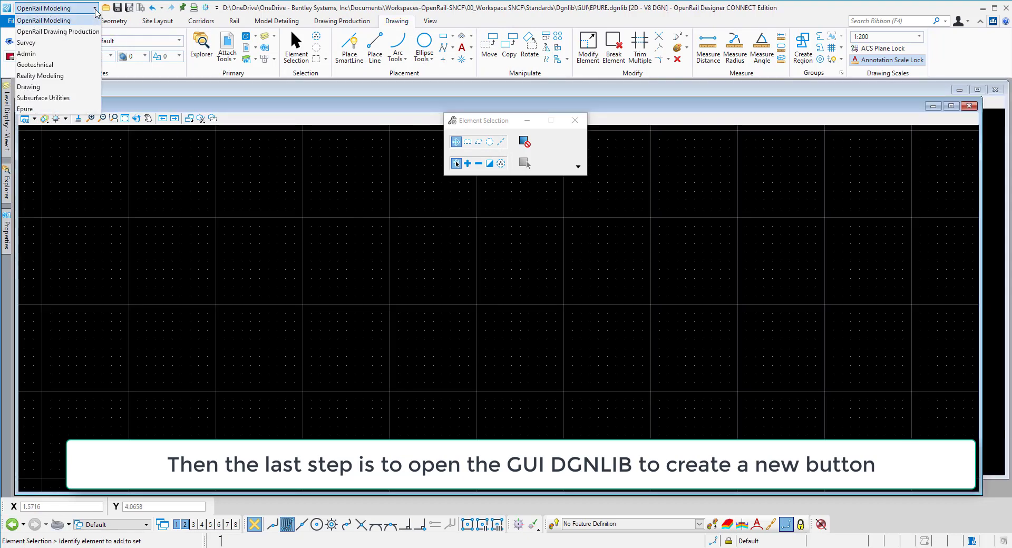
click(26, 109)
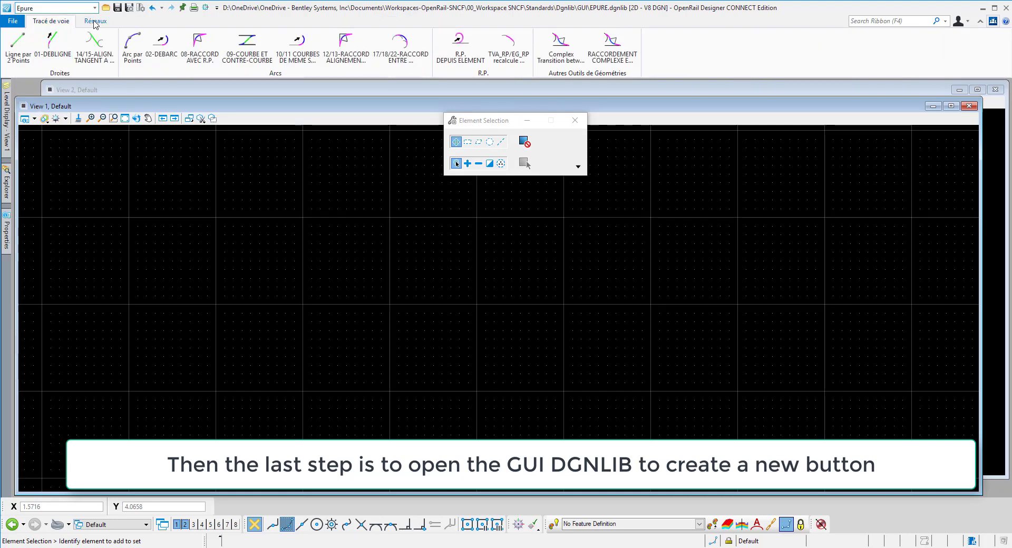
right_click(141, 46)
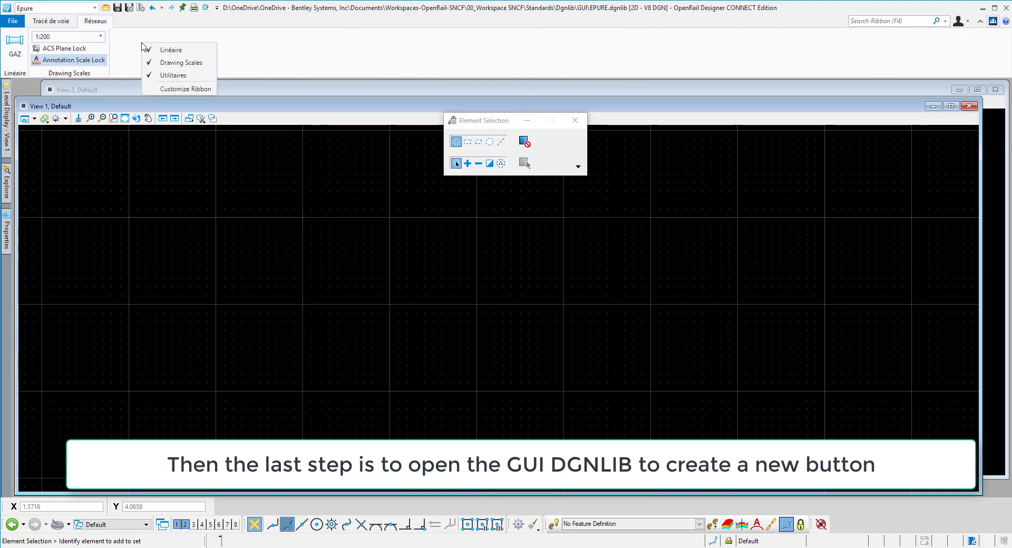
click(170, 89)
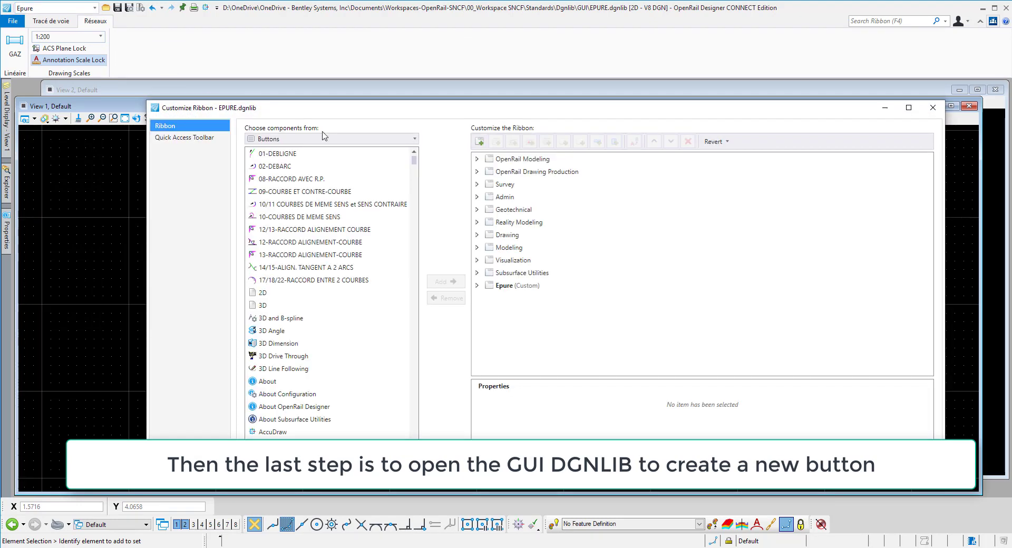
Step: Leave the ribbon customization and copy the chained key-in template active SNCF\Réseaux\Réseau Electricité;place smartline for reuse
click(932, 107)
key(Return)
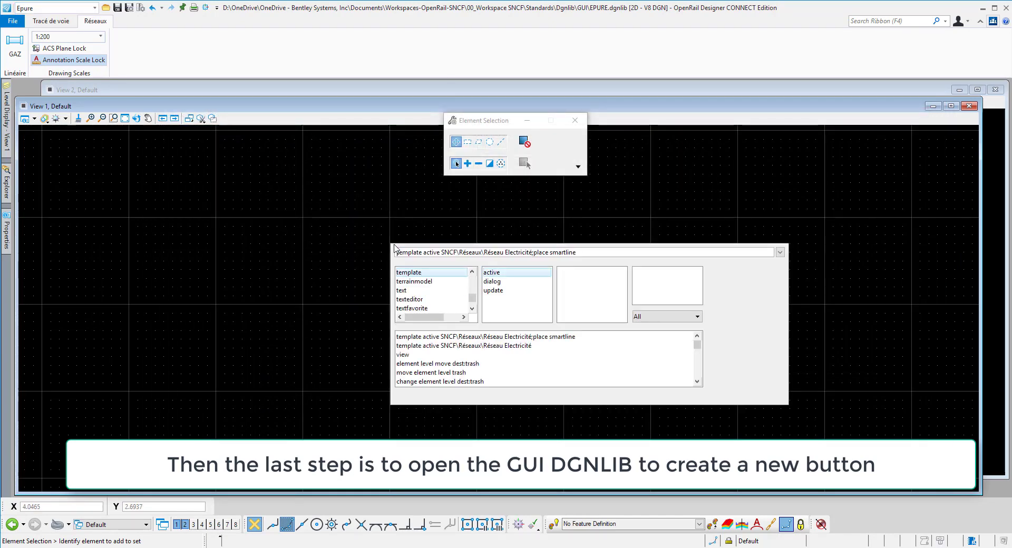
click(334, 216)
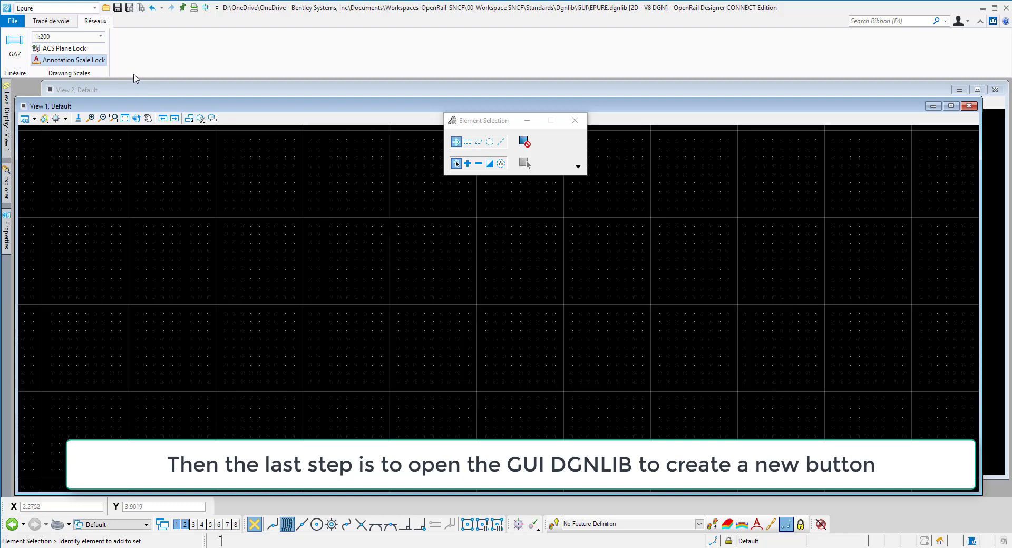
Step: Reopen the ribbon customization and add a new button named EDF to the Linéaire group under Epure > Réseaux
right_click(151, 63)
click(175, 113)
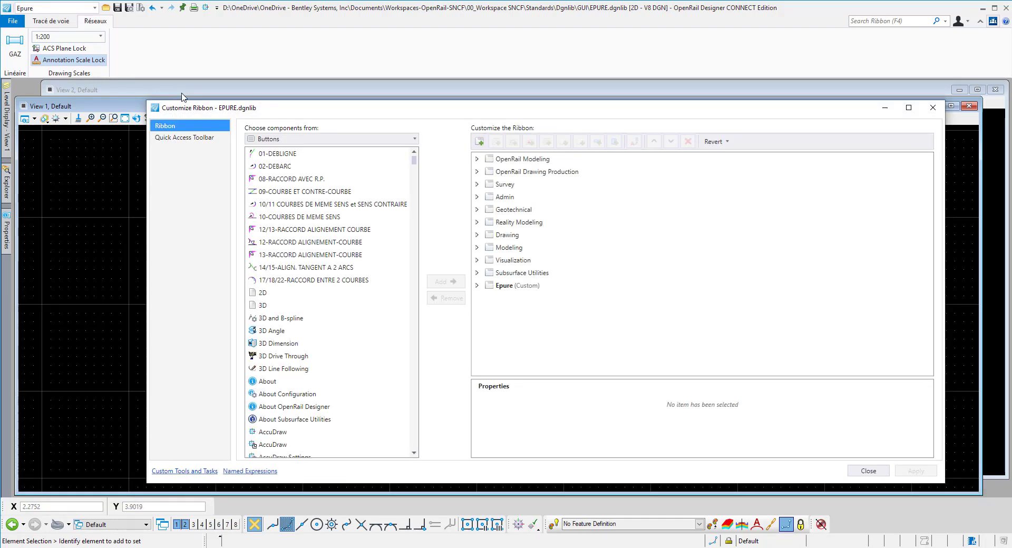
click(477, 285)
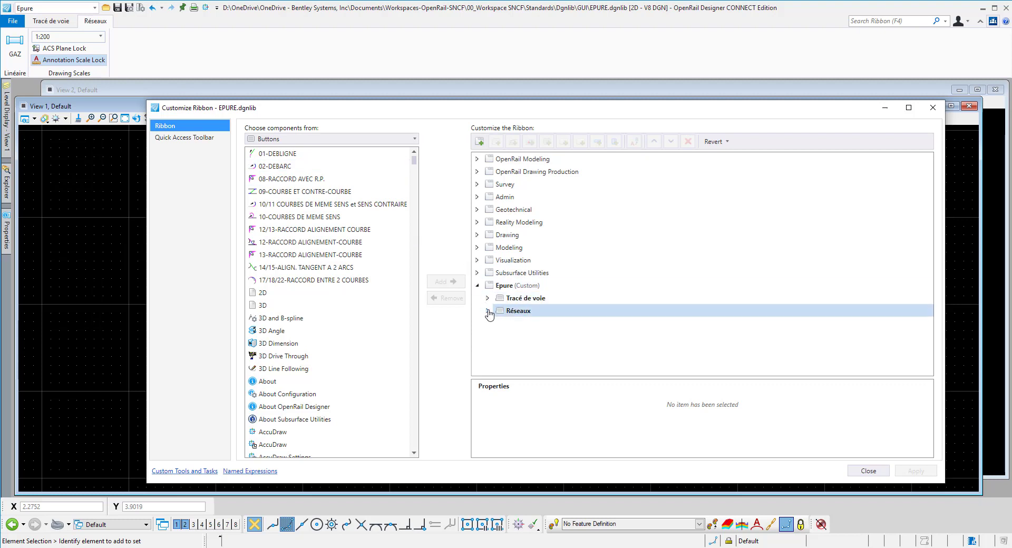
click(487, 310)
click(498, 323)
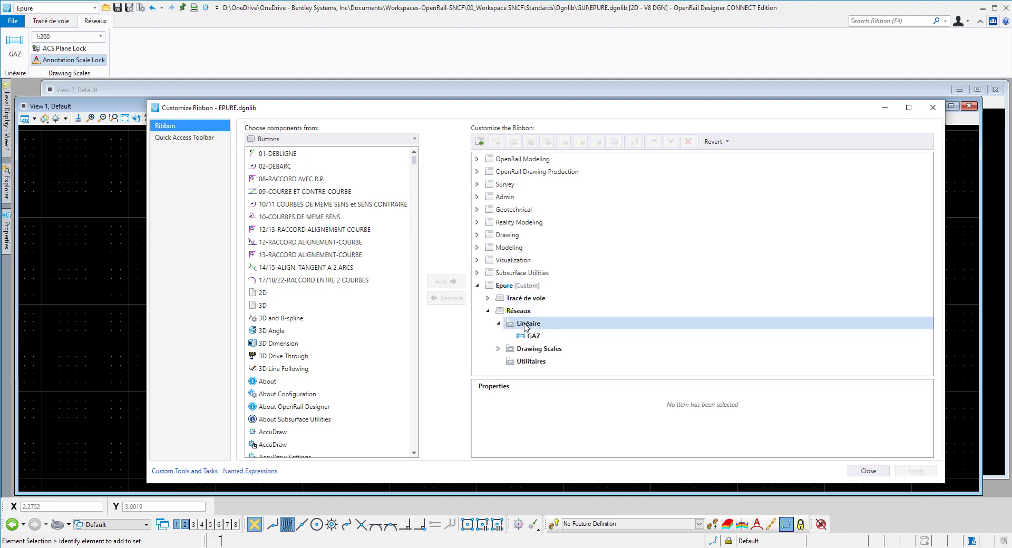
right_click(525, 326)
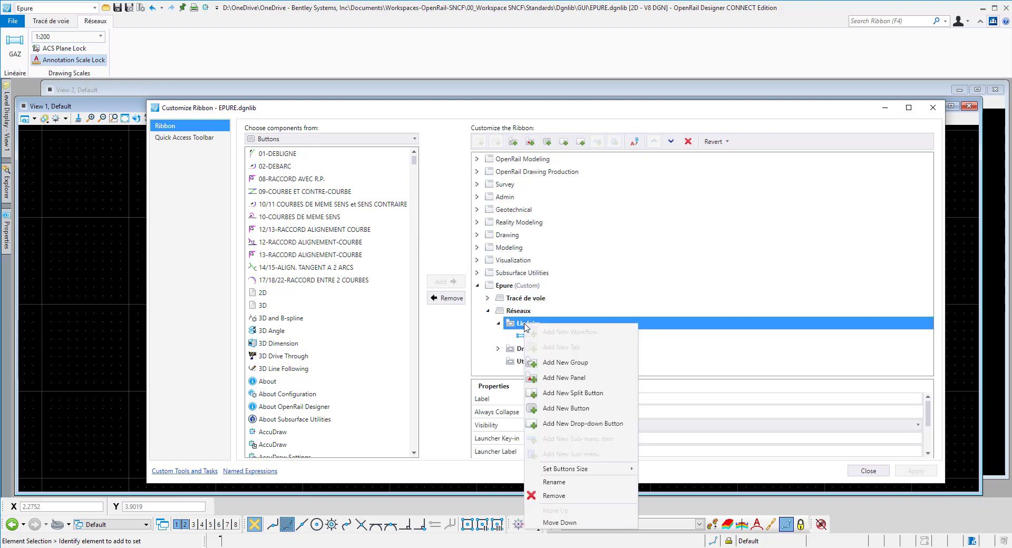
click(565, 409)
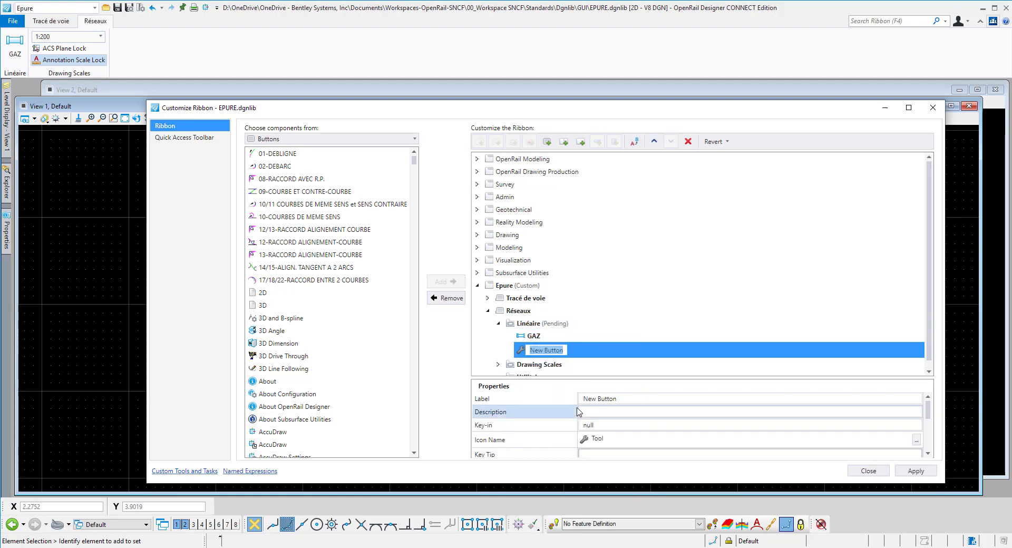
text(EDF)
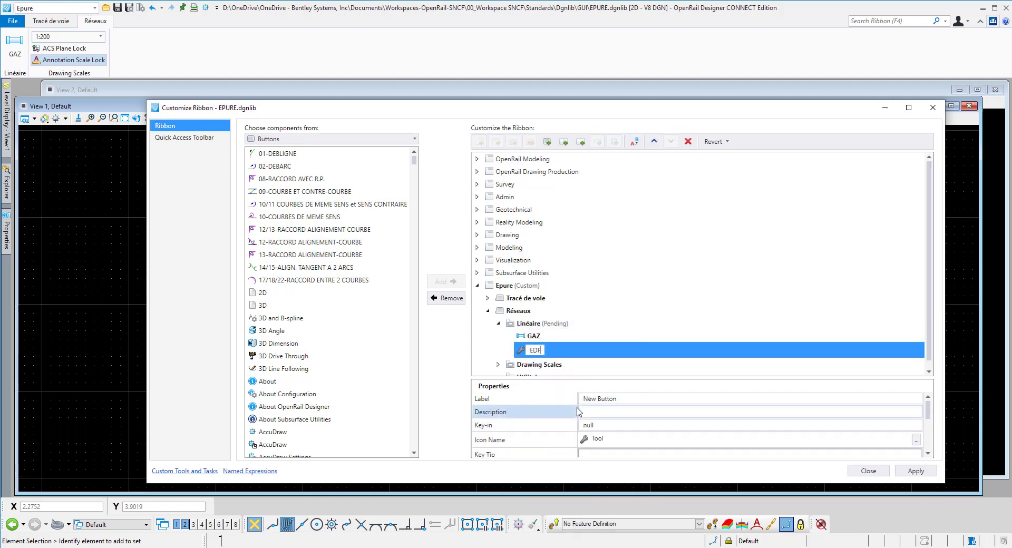
key(Return)
Step: Enter "Réseau EDF" as the EDF button's description
click(594, 410)
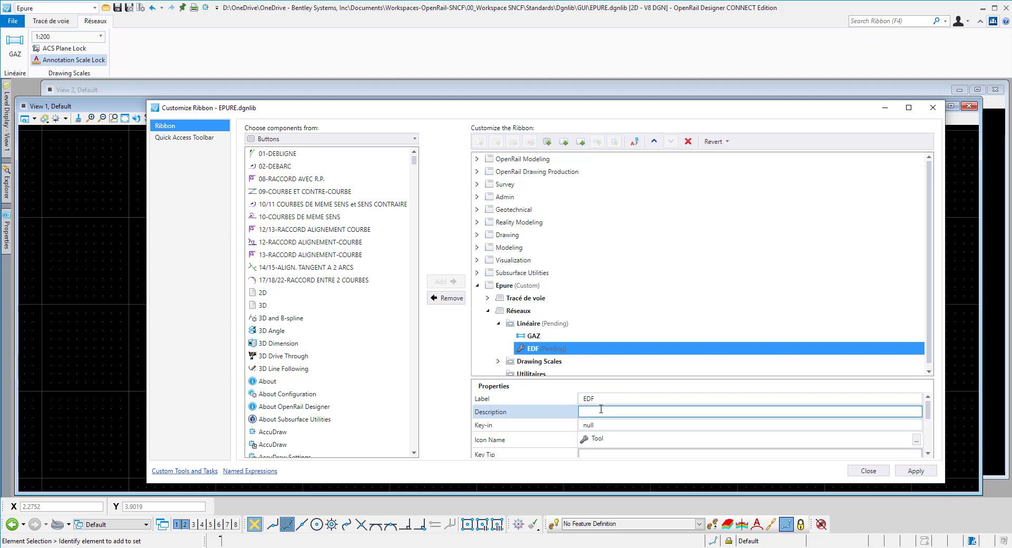
click(600, 410)
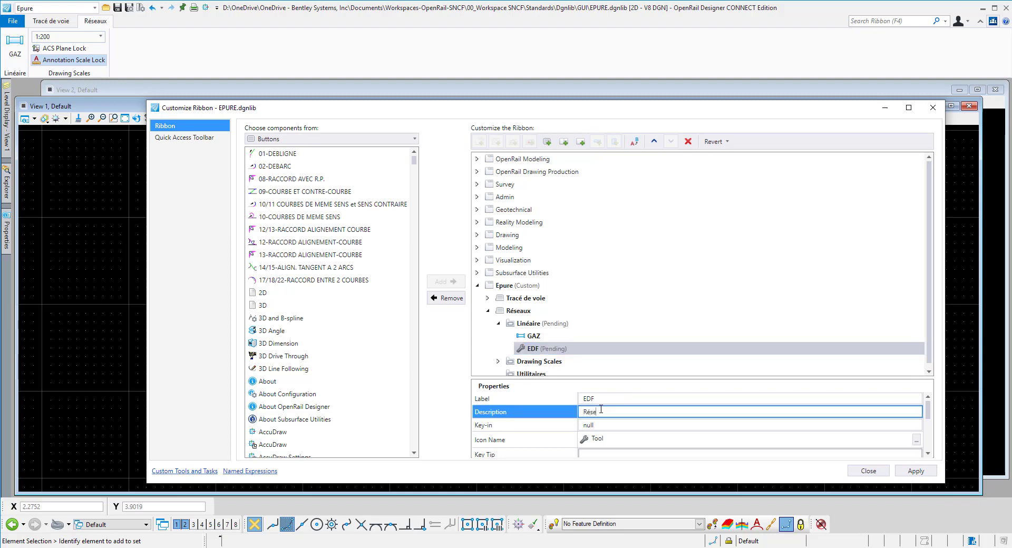
text(Réseau EDF)
Step: Set the EDF button's size to Medium
scroll(612, 436, down, 1)
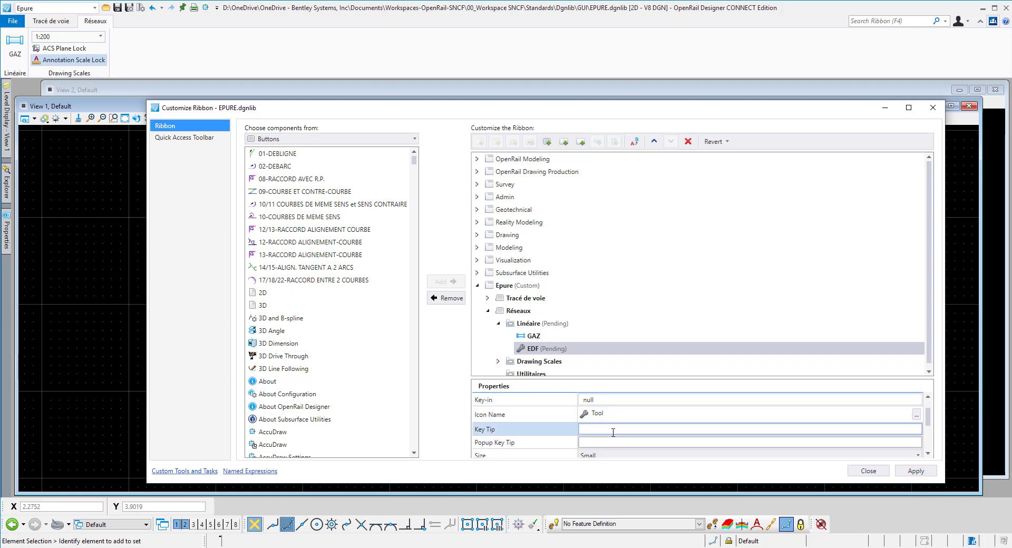
scroll(620, 438, up, 1)
scroll(634, 435, down, 1)
scroll(617, 429, down, 1)
click(617, 431)
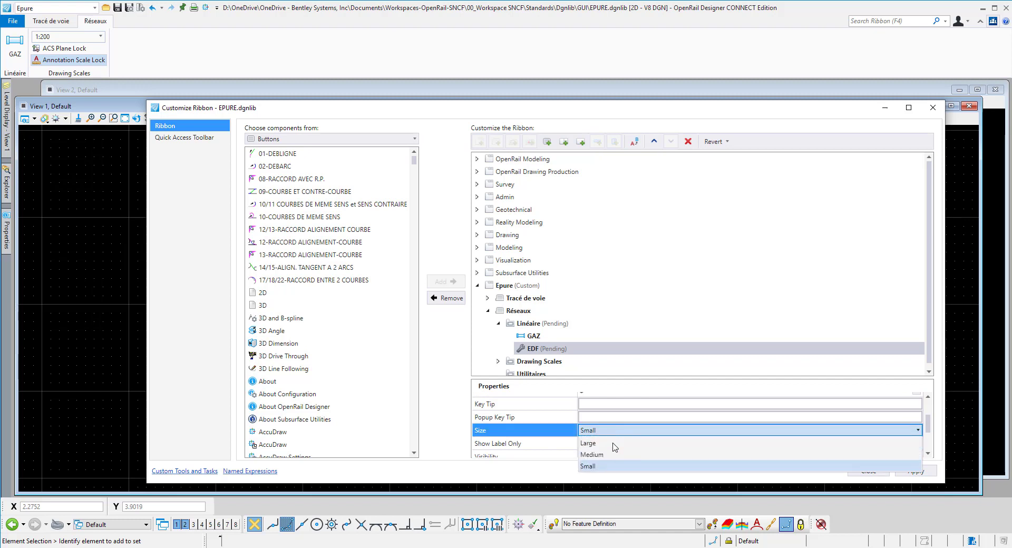
click(614, 448)
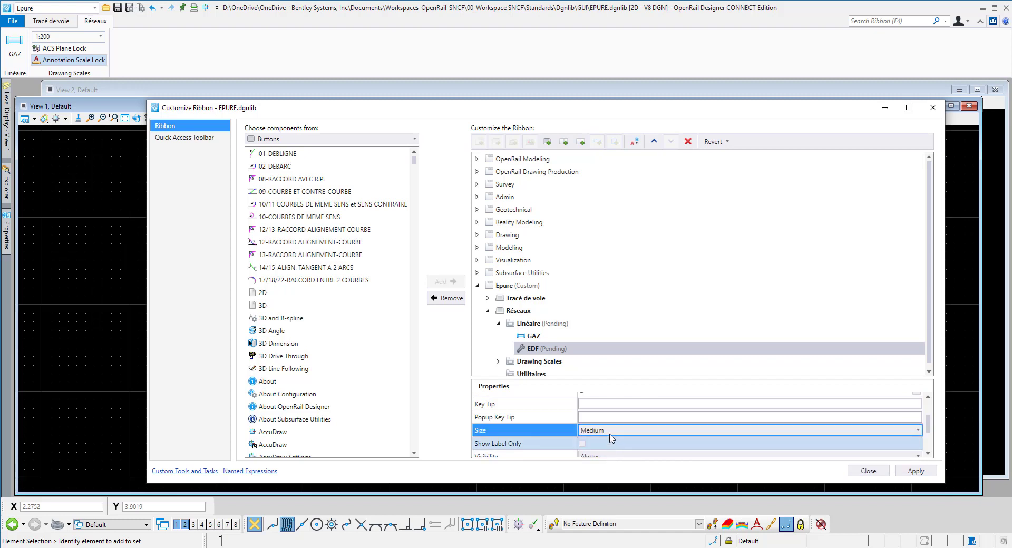
Step: Replace the EDF button's key-in with template active SNCF\Réseaux\Réseau Electricité;place smartline, apply the changes and close the ribbon customization
scroll(611, 435, up, 1)
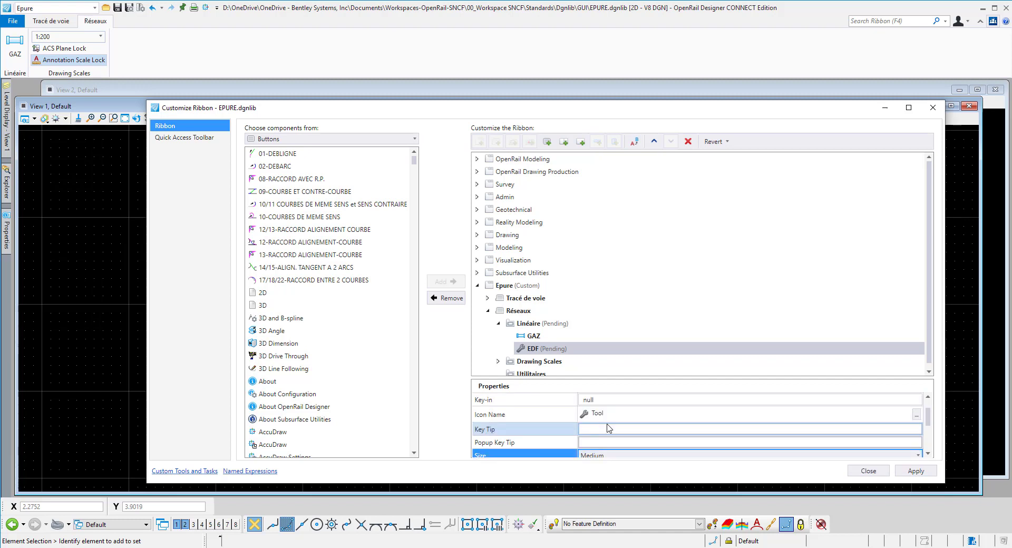
click(601, 401)
drag(602, 401, 566, 403)
key(Delete)
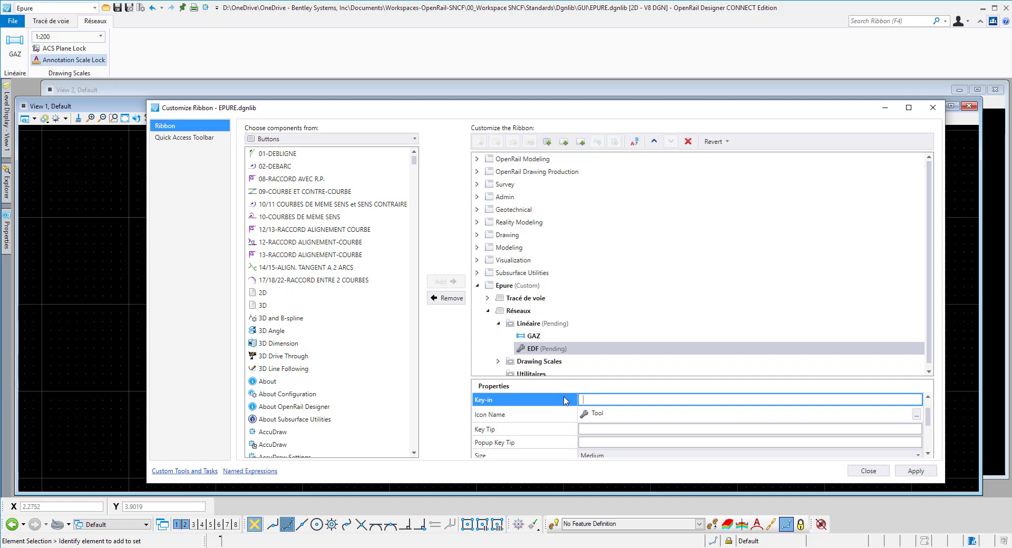
text(template active SNCF\Réseaux\Réseau Electricité;place smartline)
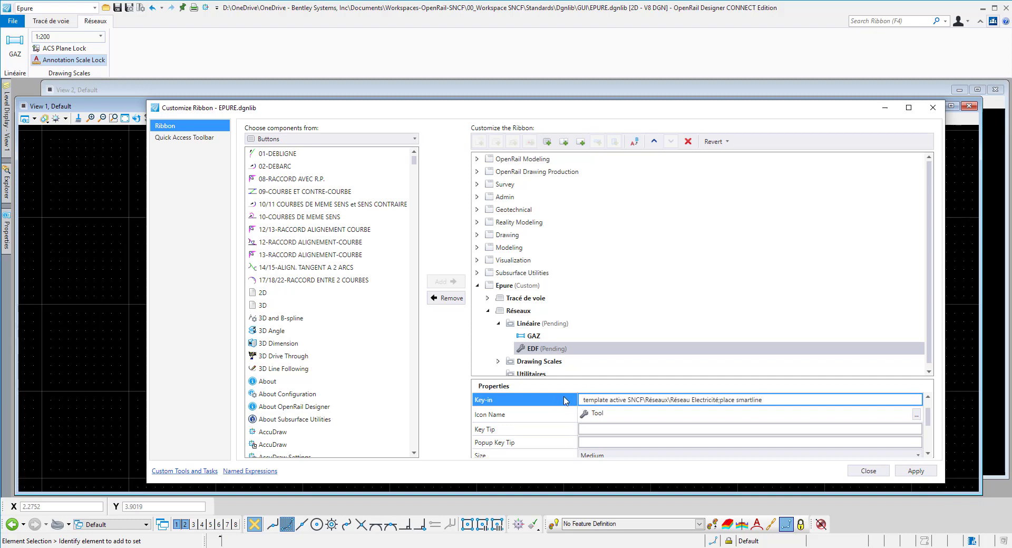
click(911, 474)
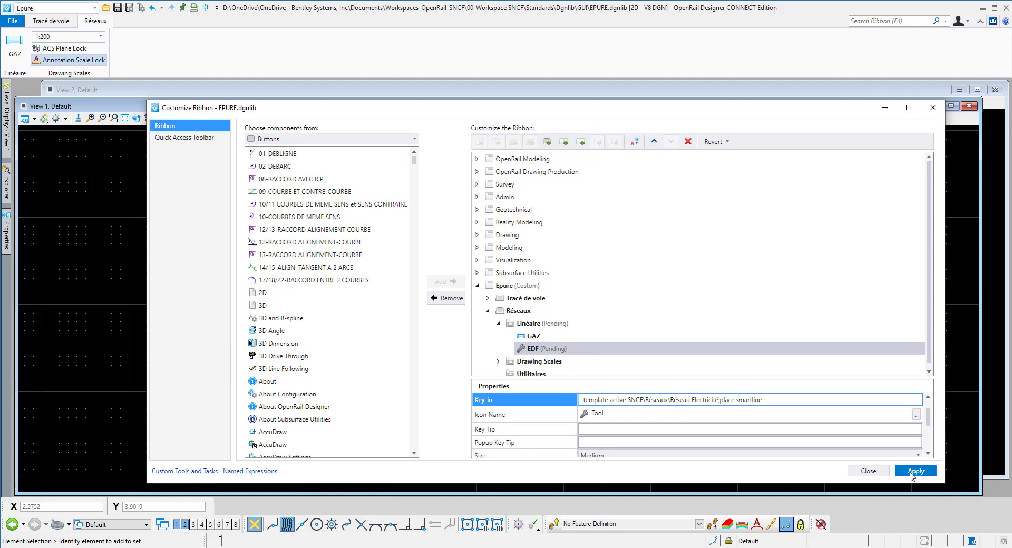
click(868, 471)
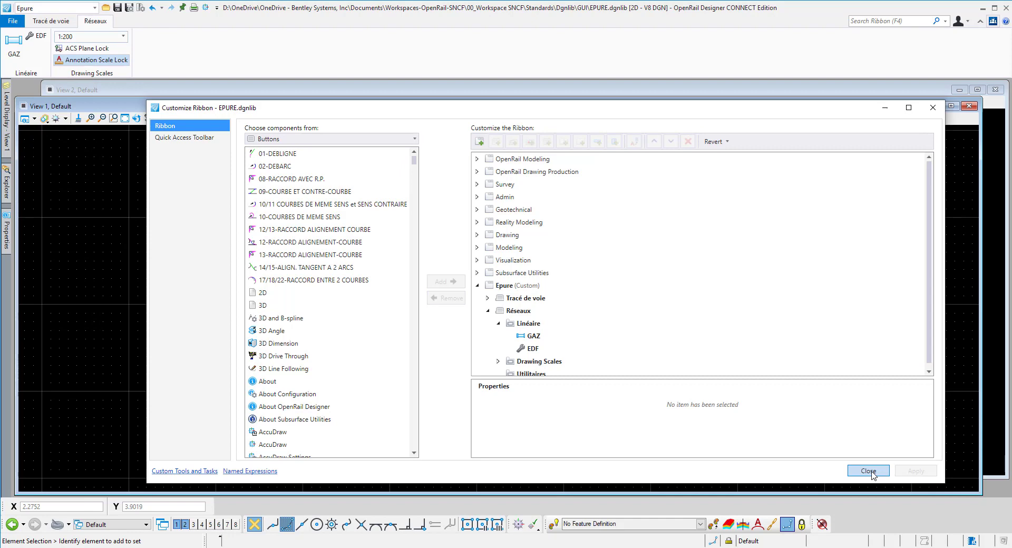
click(869, 471)
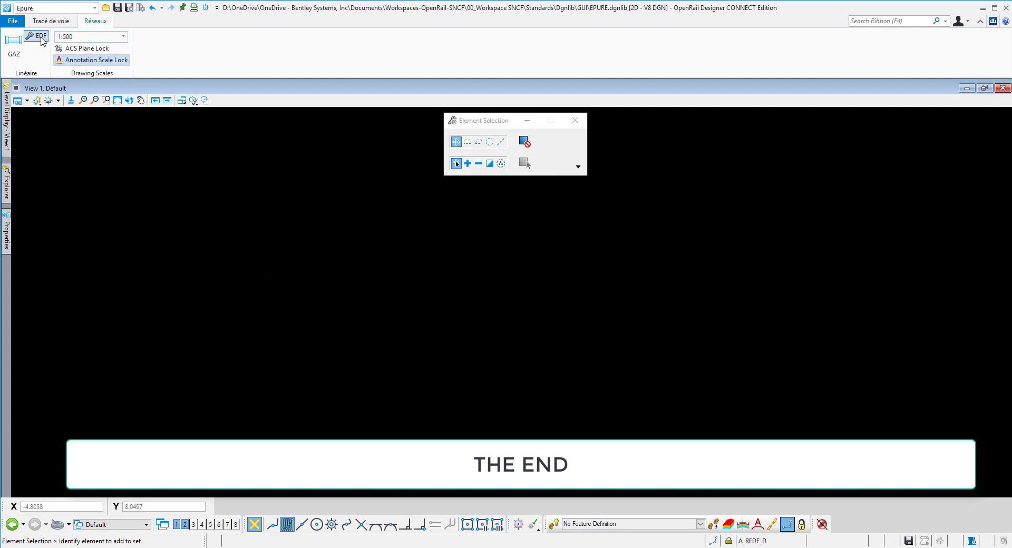
Step: Draw a horizontal line across the view with the new EDF tool and set the drawing scale to 1:200
click(41, 36)
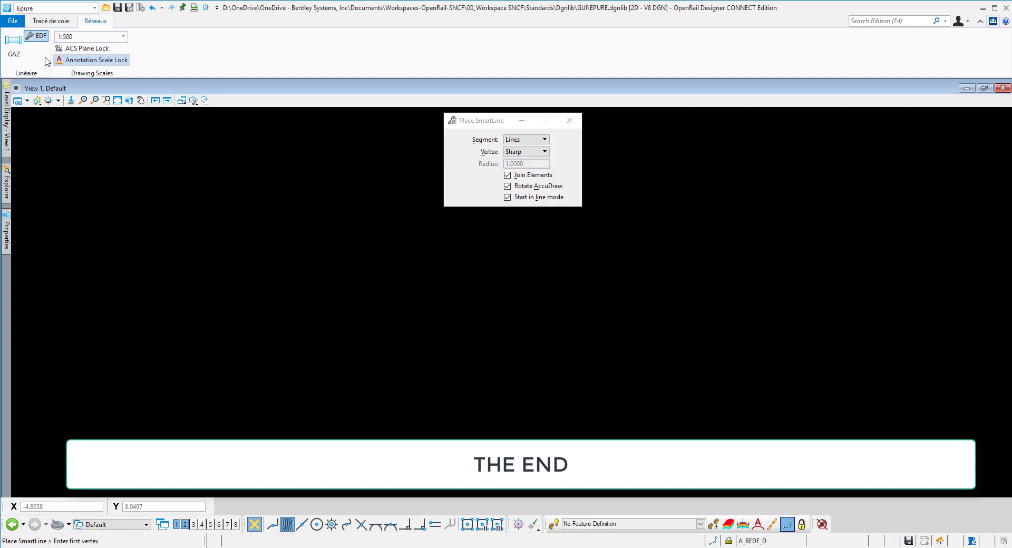
click(102, 279)
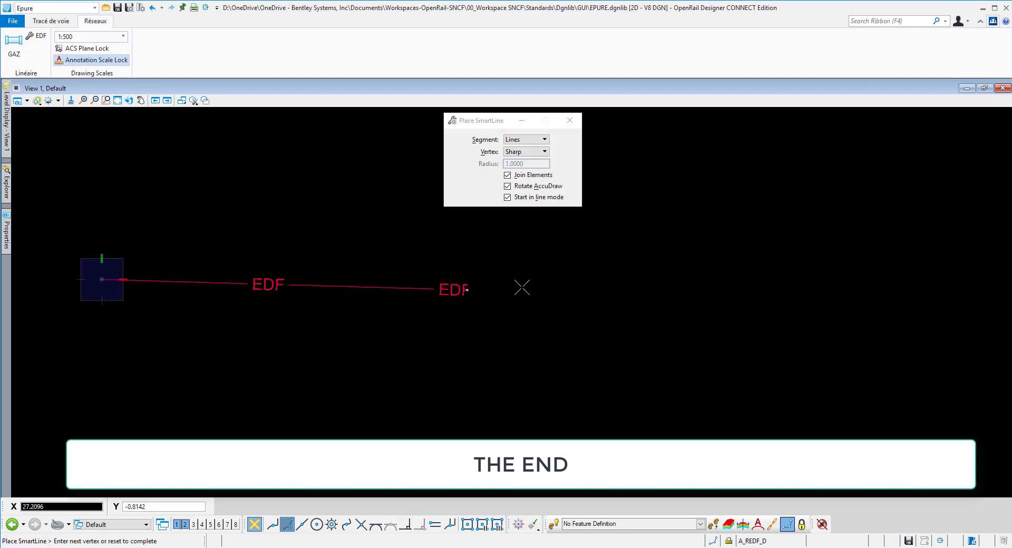
click(834, 281)
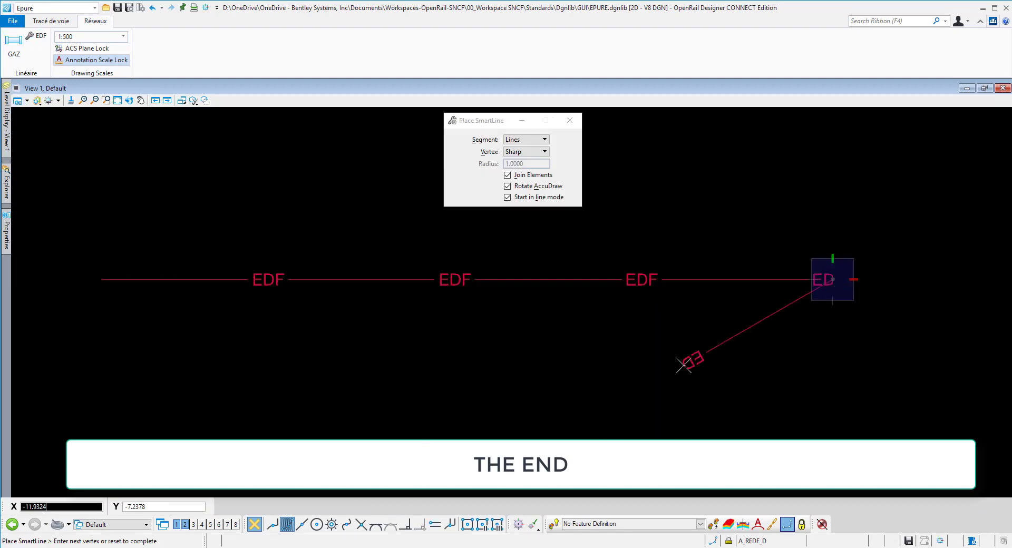
right_click(689, 361)
click(124, 39)
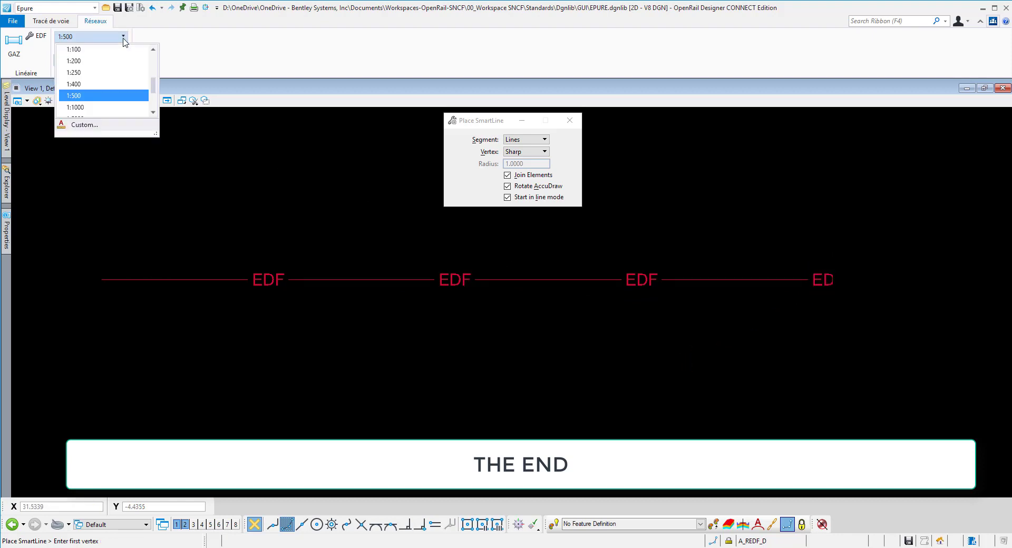
click(100, 61)
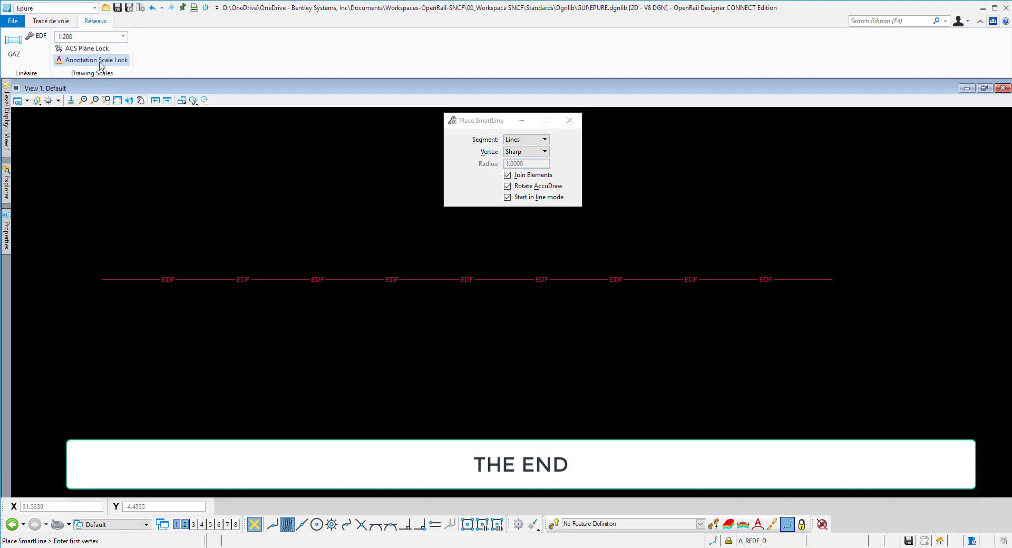